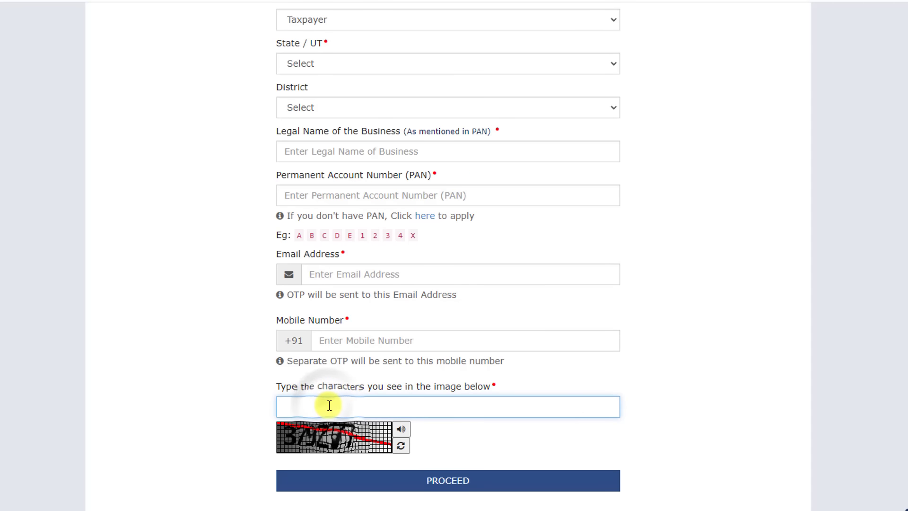
Enter the captcha 379277 and submit the Part A registration details
{"action": "type", "text": "379"}
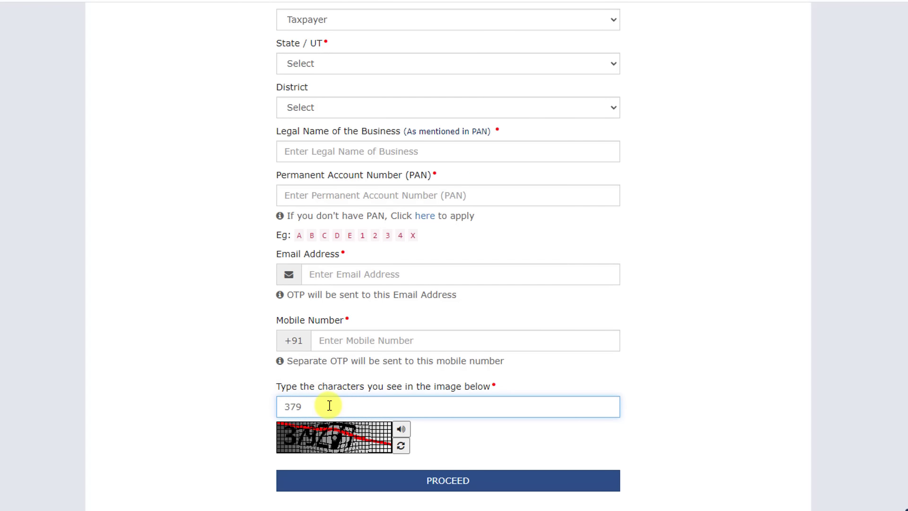
{"action": "type", "text": "277"}
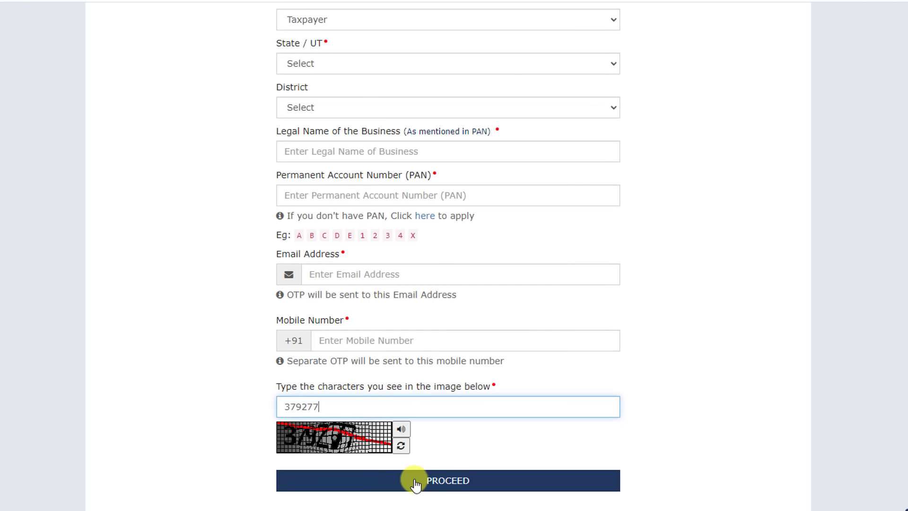
{"action": "left_click", "coordinate": [488, 482]}
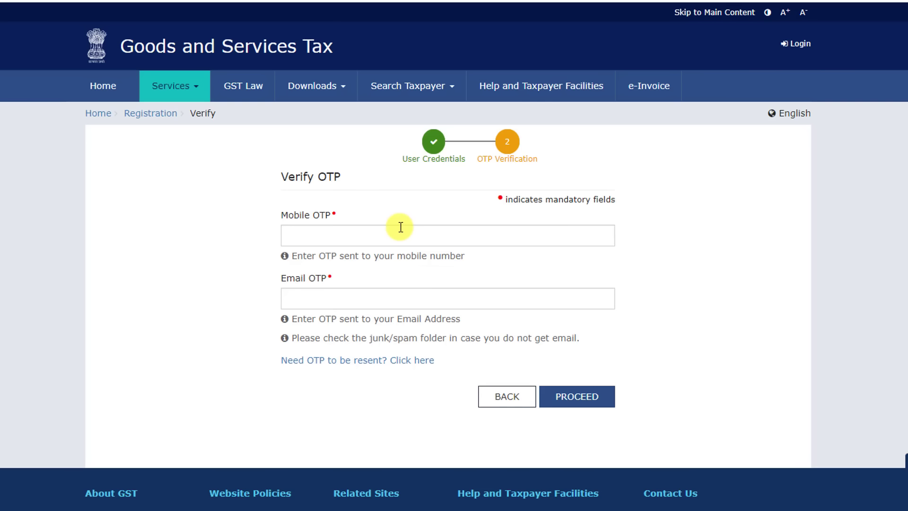
Enter the mobile and email OTPs, then select the issued TRN to copy it
{"action": "left_click", "coordinate": [330, 235]}
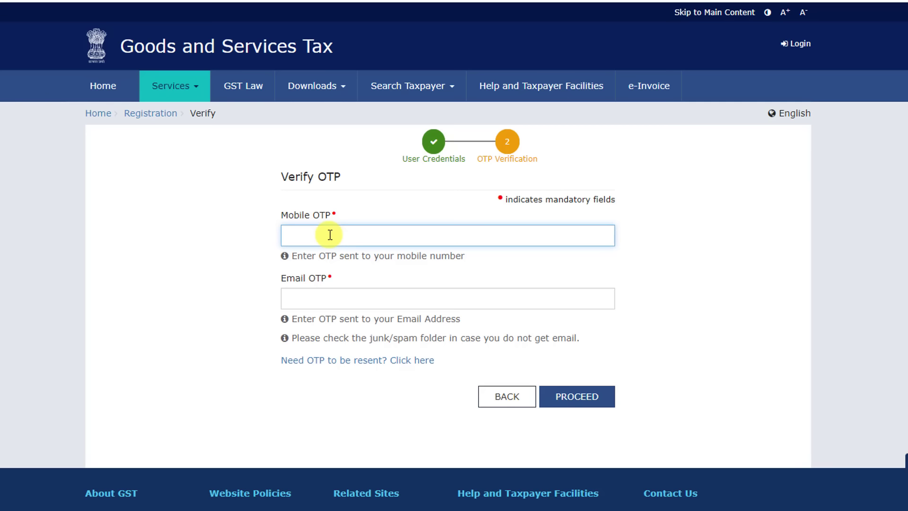
{"action": "left_click", "coordinate": [323, 296]}
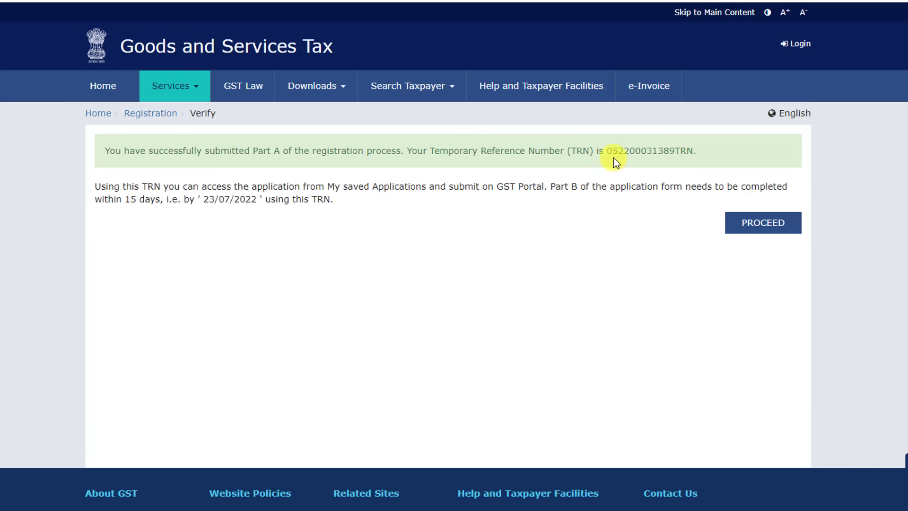
{"action": "left_click_drag", "start_coordinate": [607, 151], "coordinate": [693, 152]}
{"action": "key", "text": "ctrl+c"}
Log in with the pasted TRN and captcha, then enter the login OTP
{"action": "left_click", "coordinate": [763, 222]}
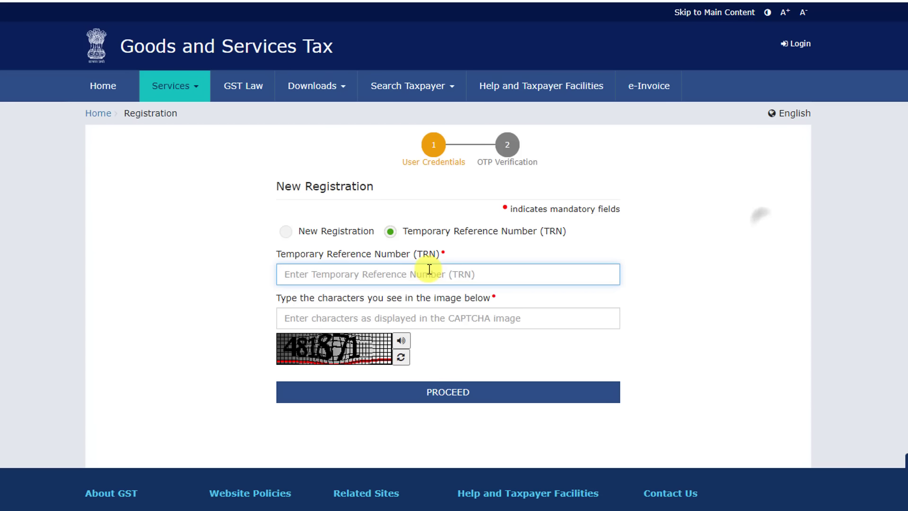
{"action": "key", "text": "ctrl+v"}
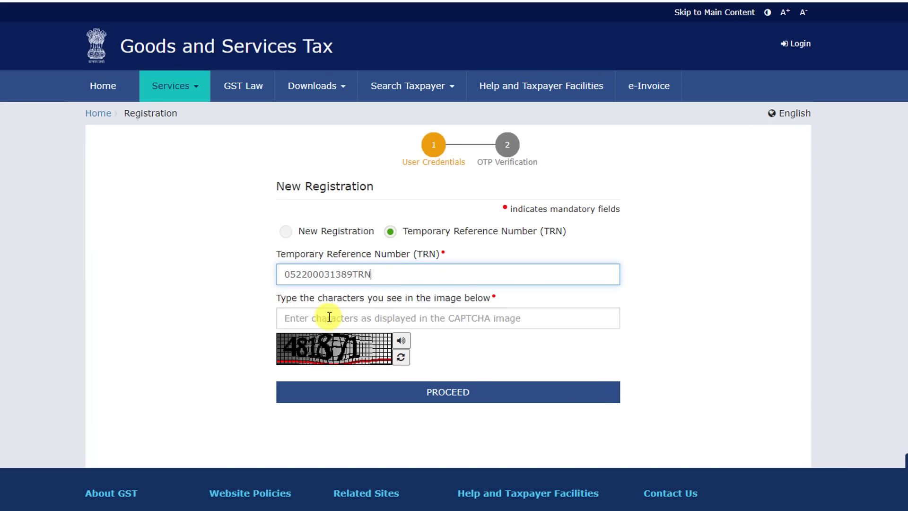
{"action": "left_click", "coordinate": [324, 318]}
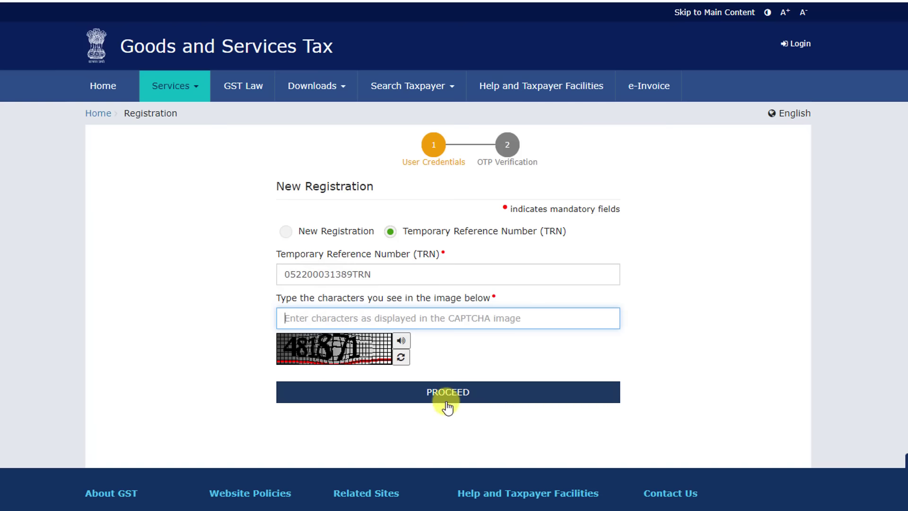
{"action": "left_click", "coordinate": [463, 399]}
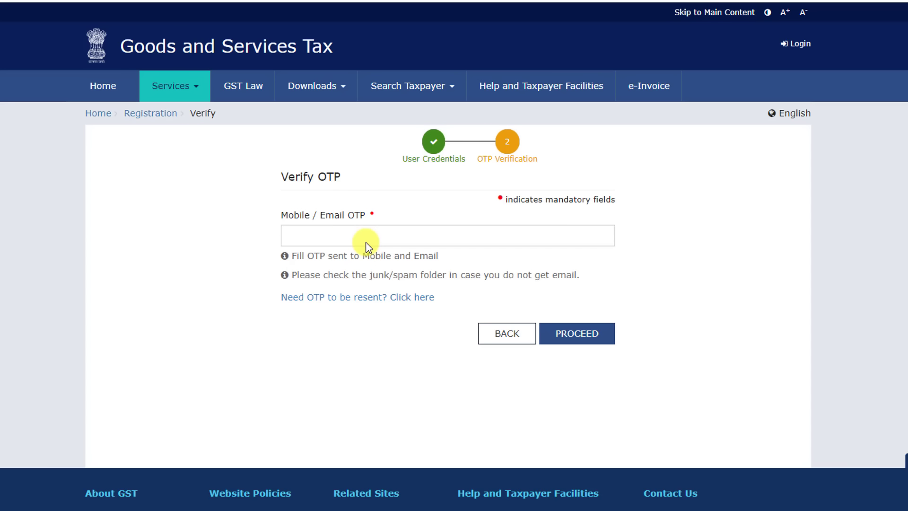
{"action": "left_click", "coordinate": [322, 235]}
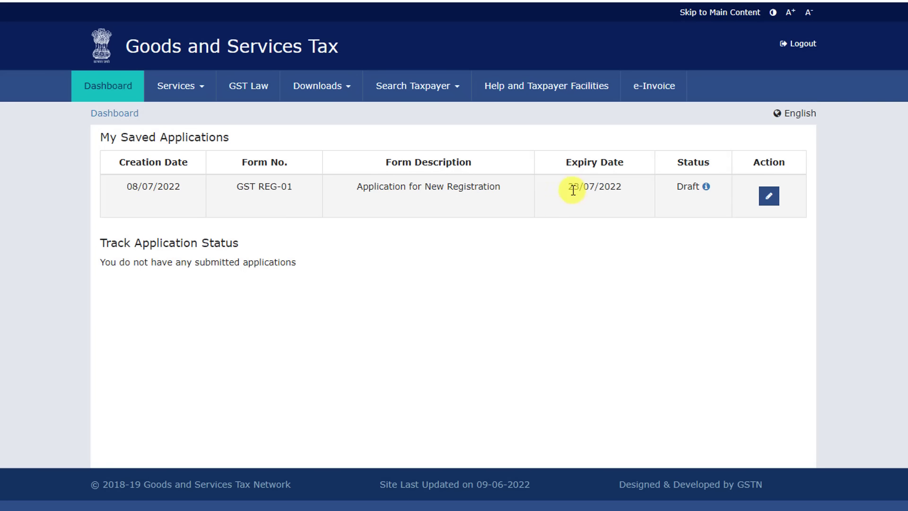
Note the draft's 23/07/2022 expiry and open the GST REG-01 draft for editing
{"action": "left_click_drag", "start_coordinate": [566, 188], "coordinate": [622, 188]}
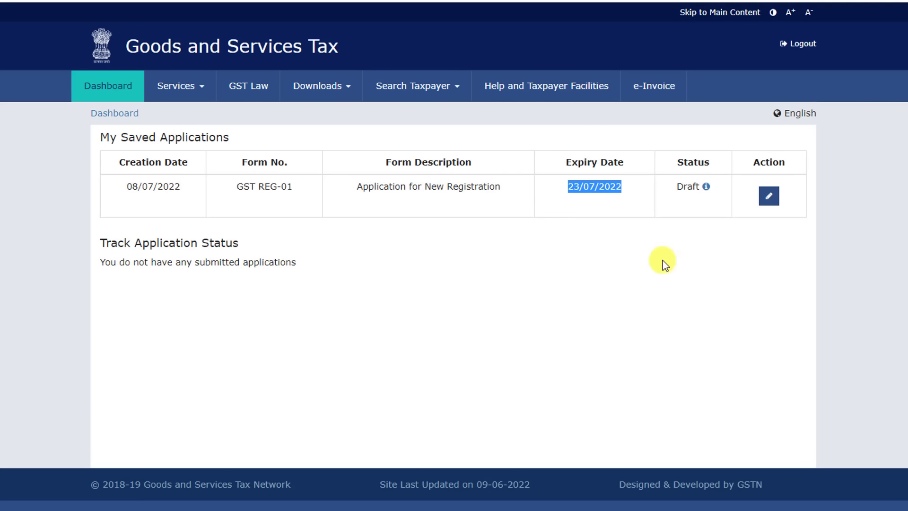
{"action": "left_click", "coordinate": [769, 198]}
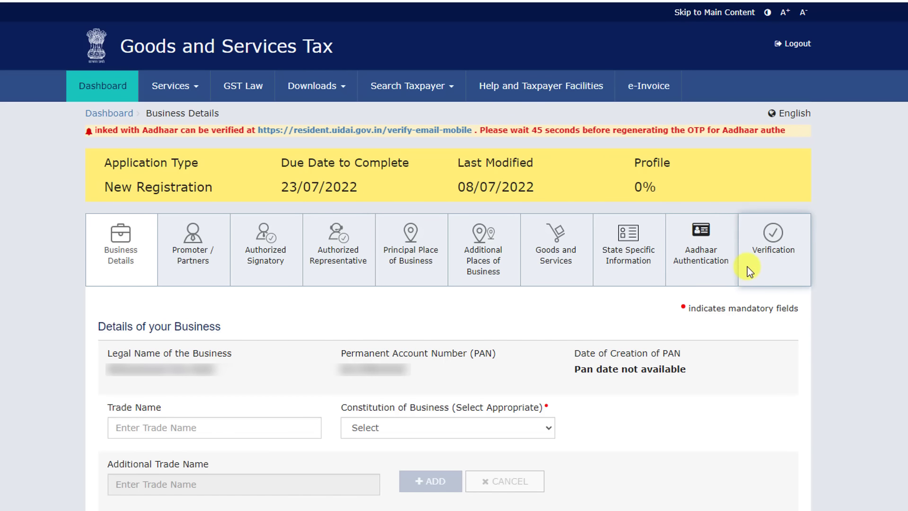
Review the legal name and PAN, then choose Proprietorship as Constitution of Business
{"action": "scroll", "coordinate": [438, 489], "scroll_direction": "down", "scroll_amount": 4}
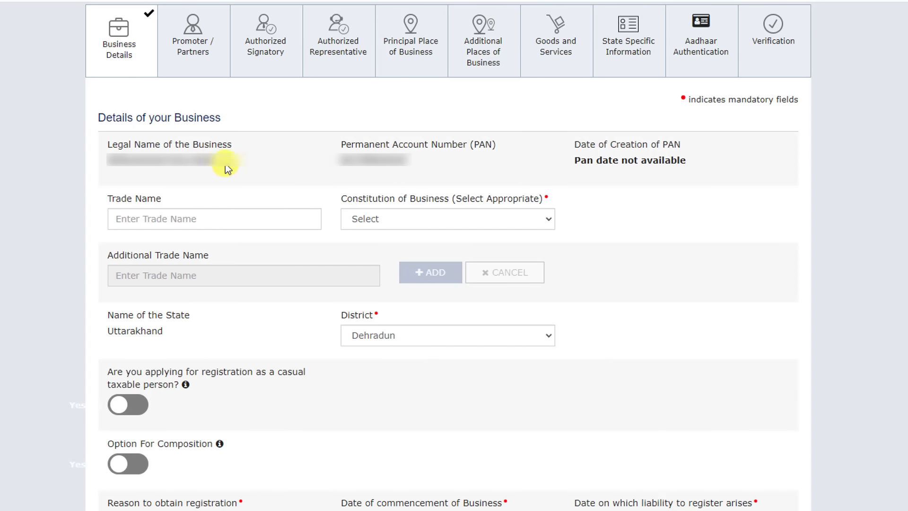
{"action": "left_click_drag", "start_coordinate": [227, 169], "coordinate": [126, 167]}
{"action": "double_click", "coordinate": [408, 159]}
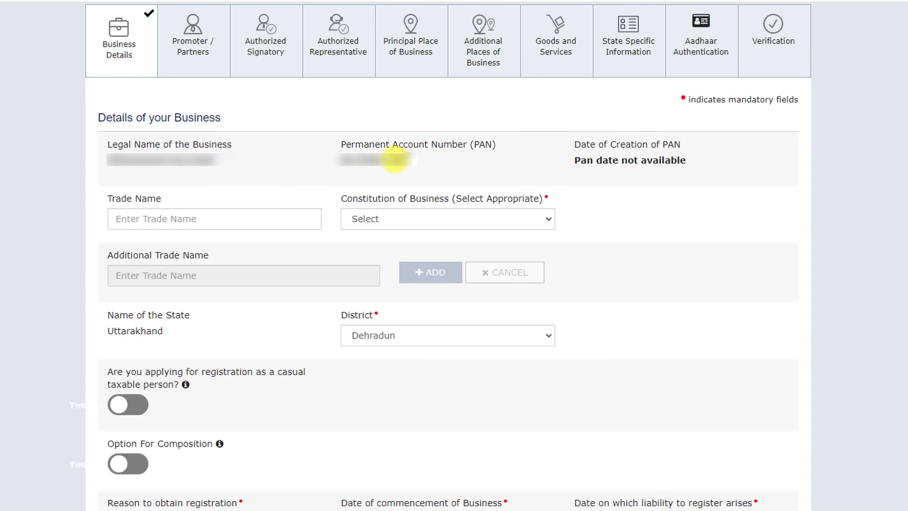
{"action": "left_click", "coordinate": [171, 219]}
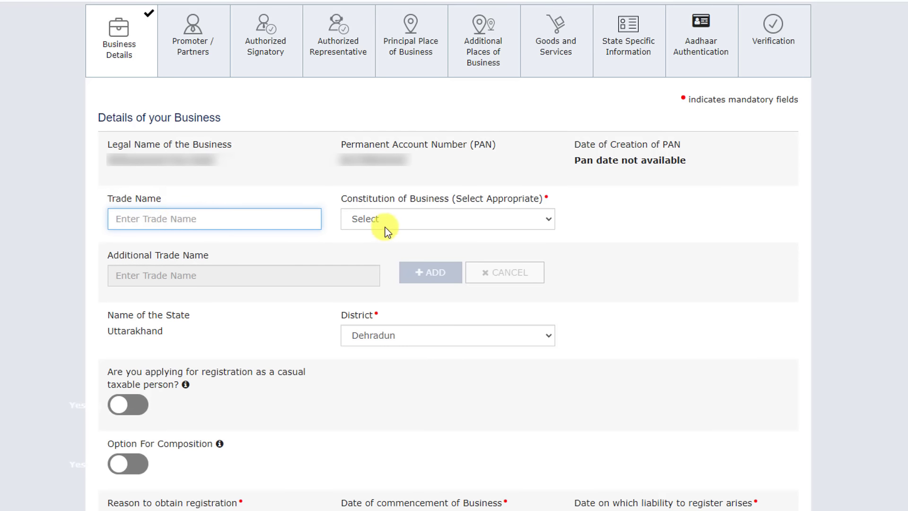
{"action": "left_click", "coordinate": [407, 223]}
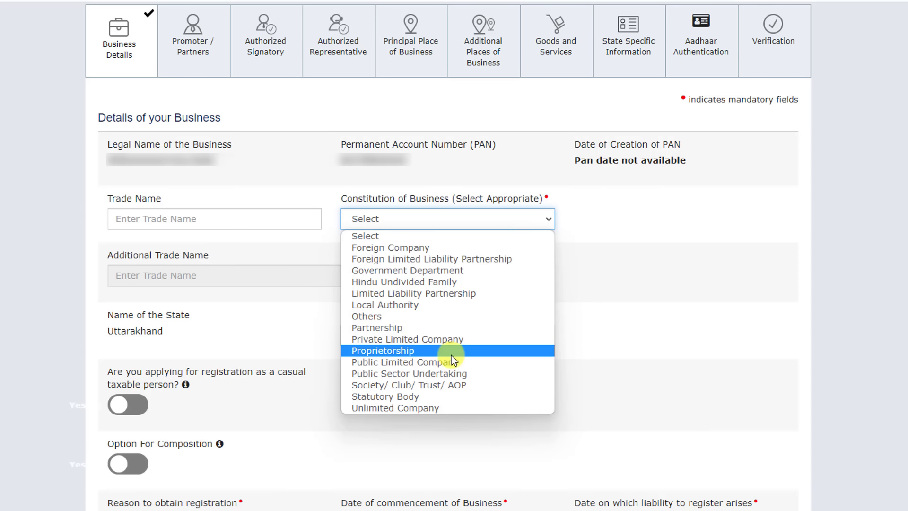
{"action": "left_click", "coordinate": [405, 350]}
{"action": "scroll", "coordinate": [236, 344], "scroll_direction": "down", "scroll_amount": 4}
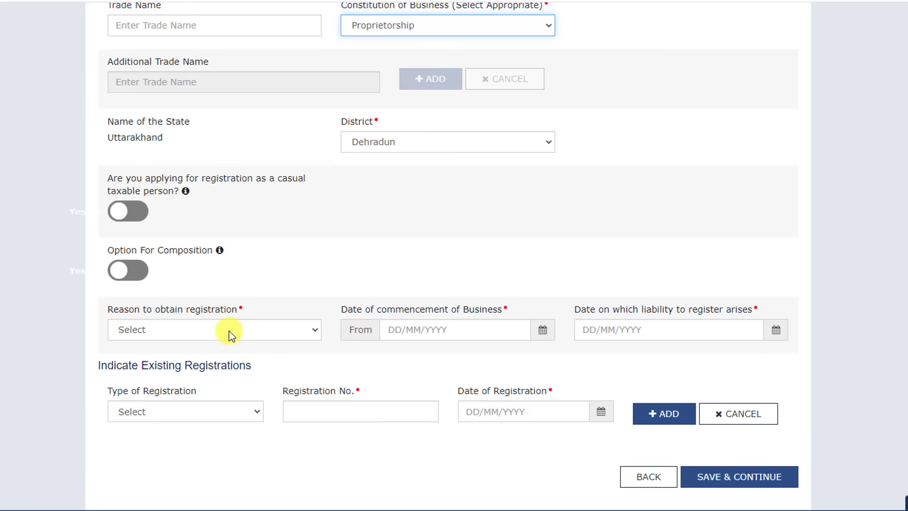
Choose Selling through e-Commerce portal, commencement 01/04/2022 and liability date 01/07/2022
{"action": "left_click", "coordinate": [229, 331]}
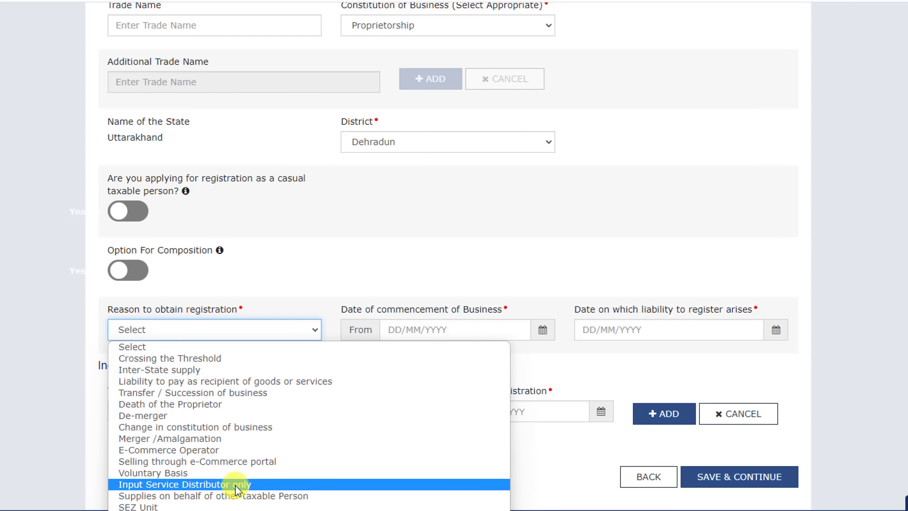
{"action": "left_click", "coordinate": [215, 461]}
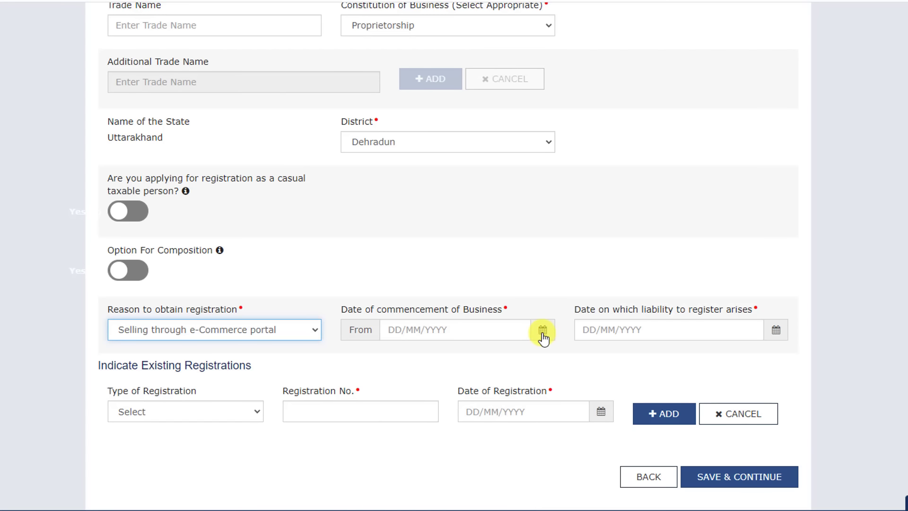
{"action": "left_click", "coordinate": [542, 331]}
{"action": "left_click", "coordinate": [543, 331]}
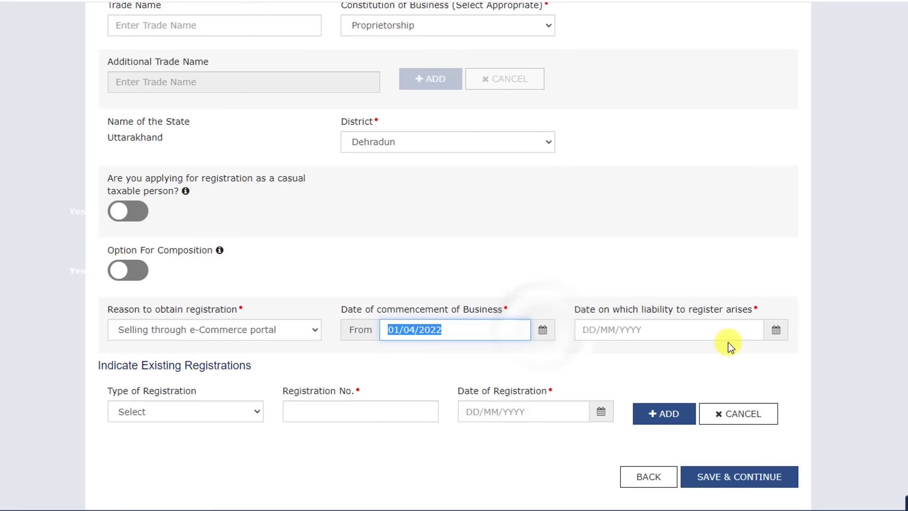
{"action": "left_click", "coordinate": [776, 329]}
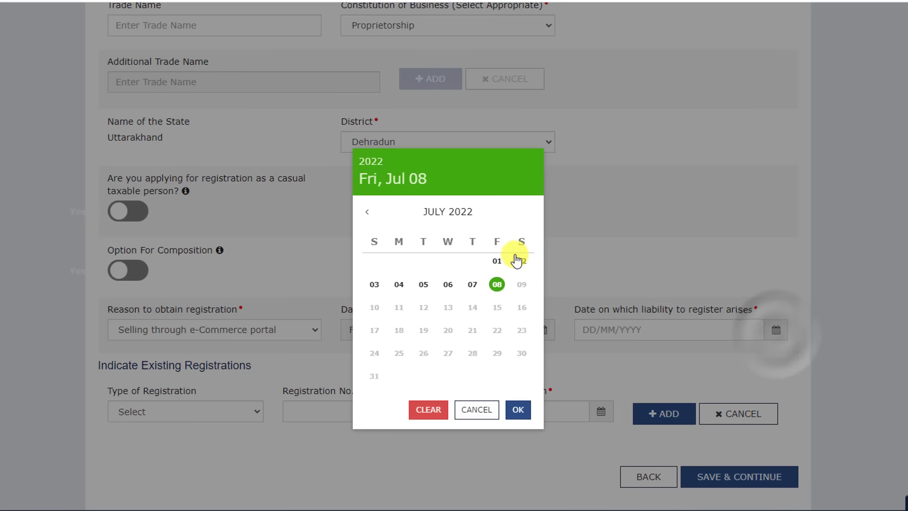
{"action": "left_click", "coordinate": [498, 261]}
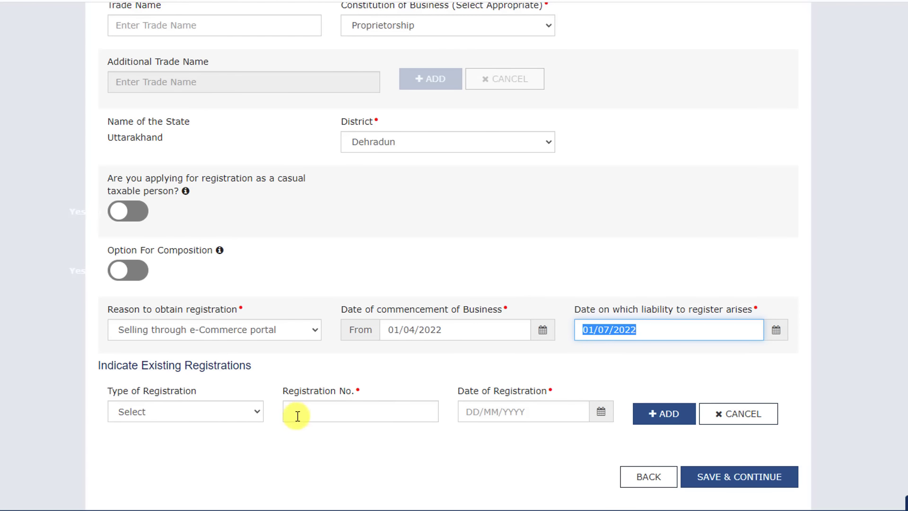
Choose Temporary ID as the type of existing registration
{"action": "left_click", "coordinate": [243, 411]}
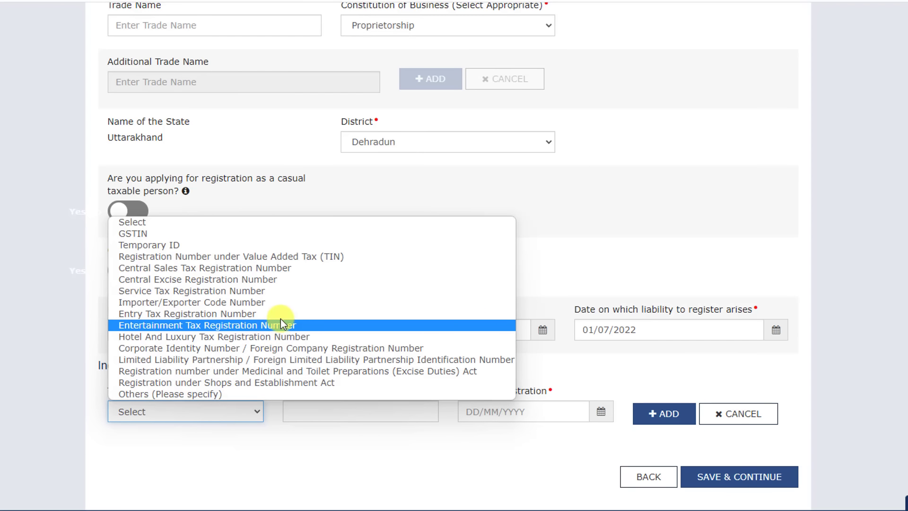
{"action": "left_click", "coordinate": [328, 258]}
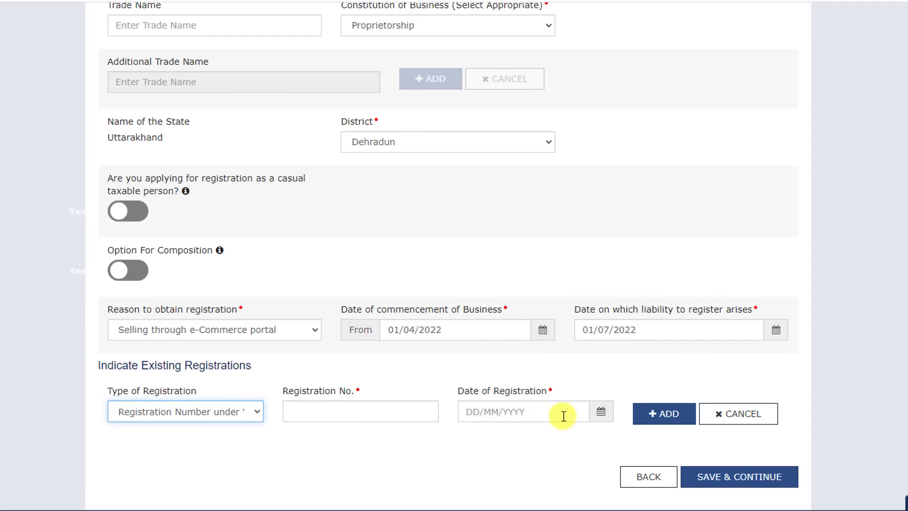
{"action": "left_click", "coordinate": [246, 411]}
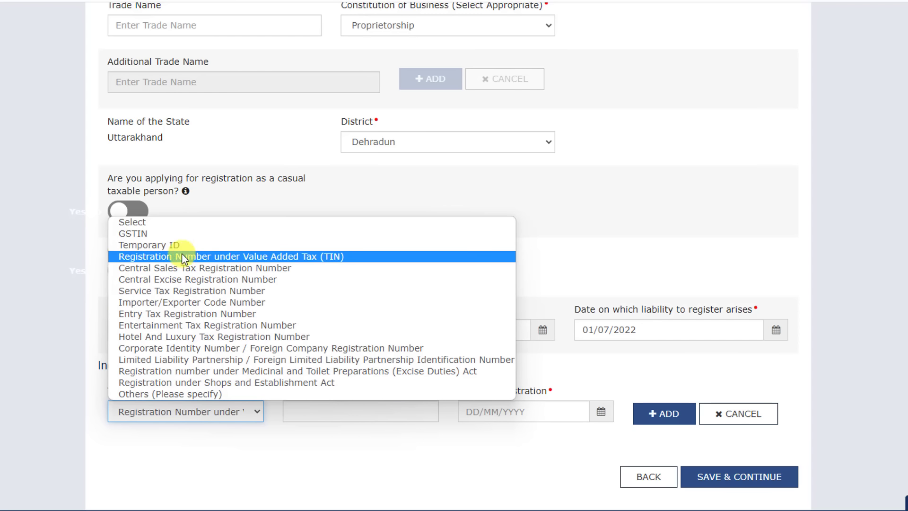
{"action": "left_click", "coordinate": [170, 247]}
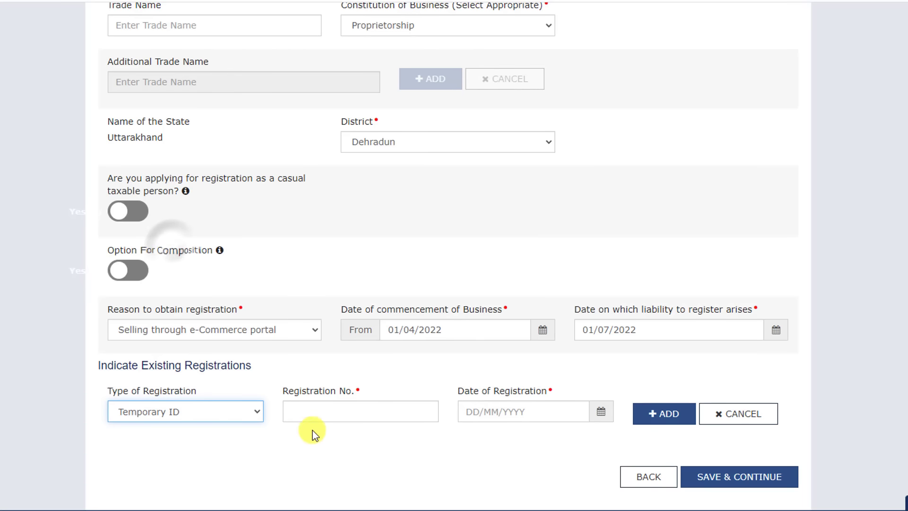
Paste the registration number, set its date to 08/07/2022, and save Business Details
{"action": "left_click", "coordinate": [340, 415]}
{"action": "key", "text": "ctrl+v"}
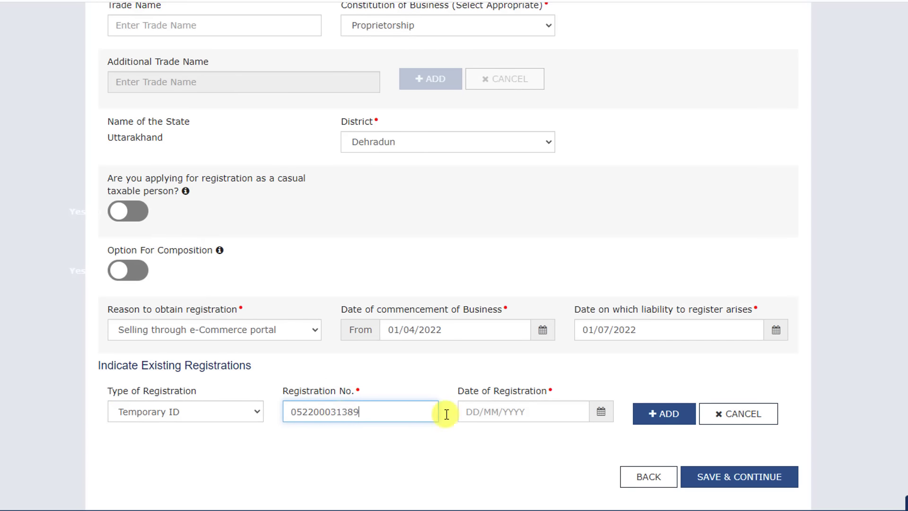
{"action": "left_click", "coordinate": [603, 414]}
{"action": "left_click", "coordinate": [514, 409]}
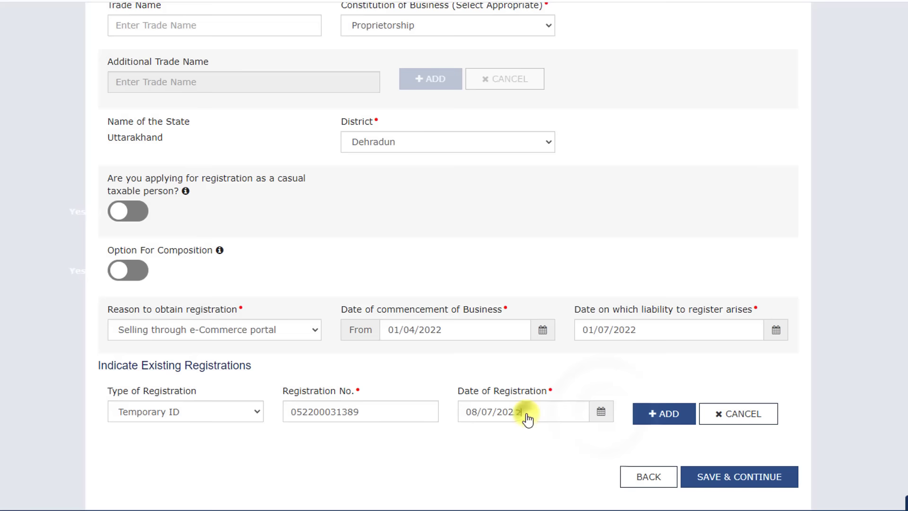
{"action": "triple_click", "coordinate": [524, 418]}
{"action": "left_click", "coordinate": [749, 483]}
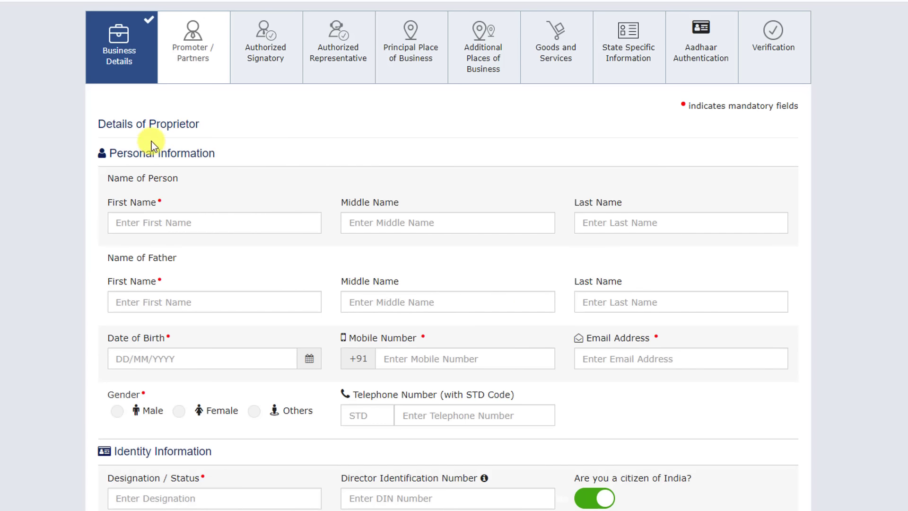
{"action": "double_click", "coordinate": [156, 124]}
{"action": "left_click", "coordinate": [135, 223]}
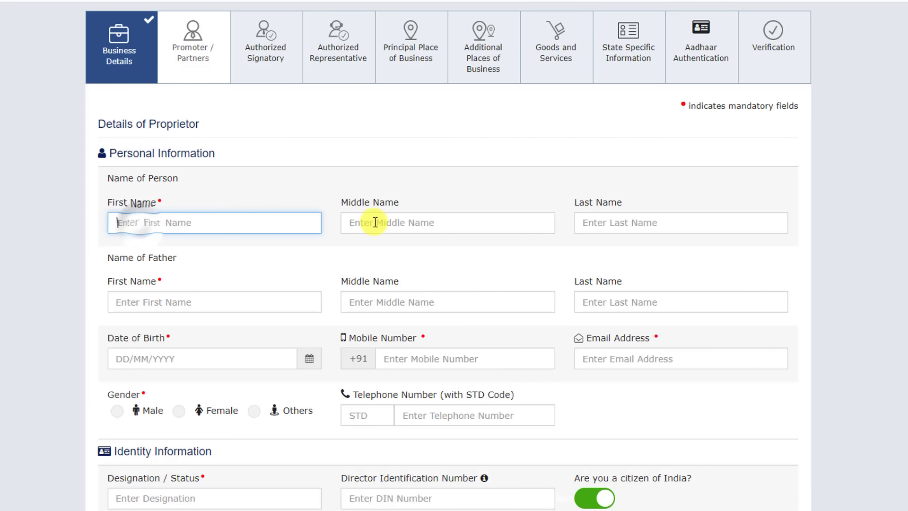
{"action": "left_click", "coordinate": [237, 302]}
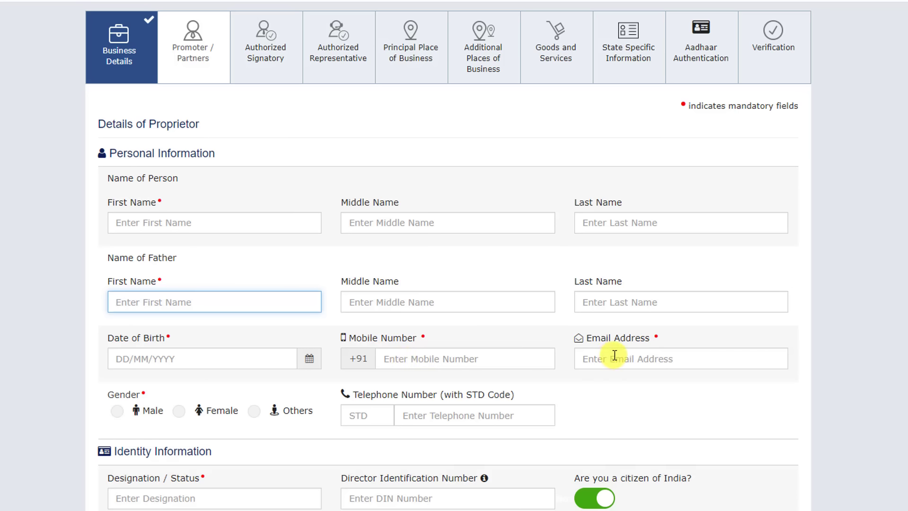
{"action": "scroll", "coordinate": [120, 419], "scroll_direction": "down", "scroll_amount": 9}
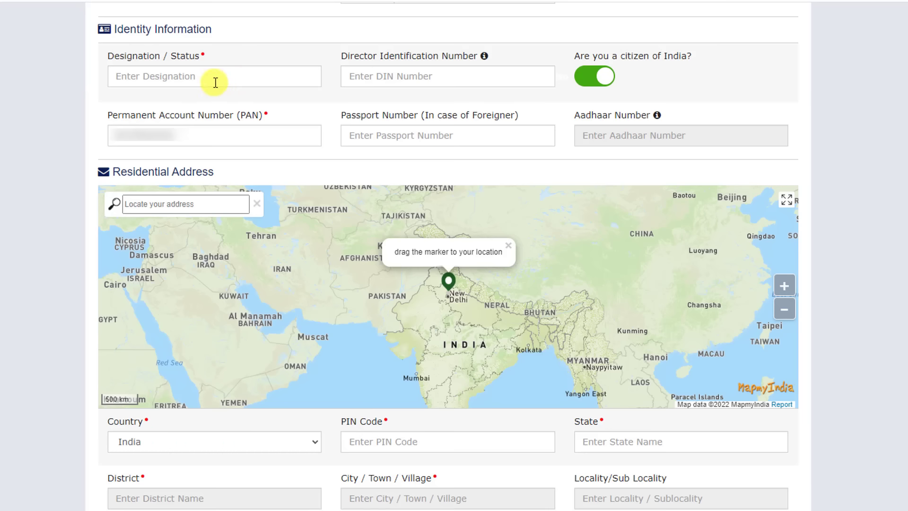
{"action": "left_click", "coordinate": [179, 77]}
{"action": "scroll", "coordinate": [354, 142], "scroll_direction": "down", "scroll_amount": 8}
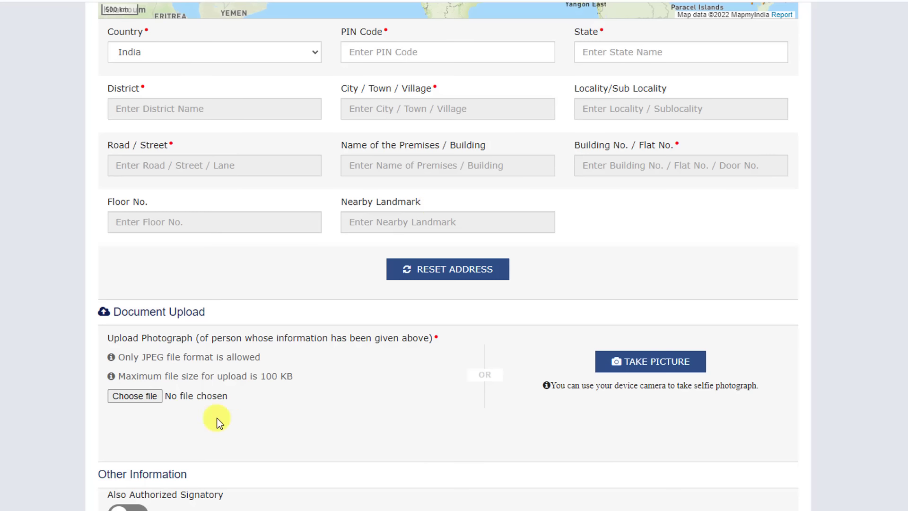
Set Also Authorized Signatory to Yes and save the proprietor and signatory details
{"action": "scroll", "coordinate": [212, 396], "scroll_direction": "down", "scroll_amount": 2}
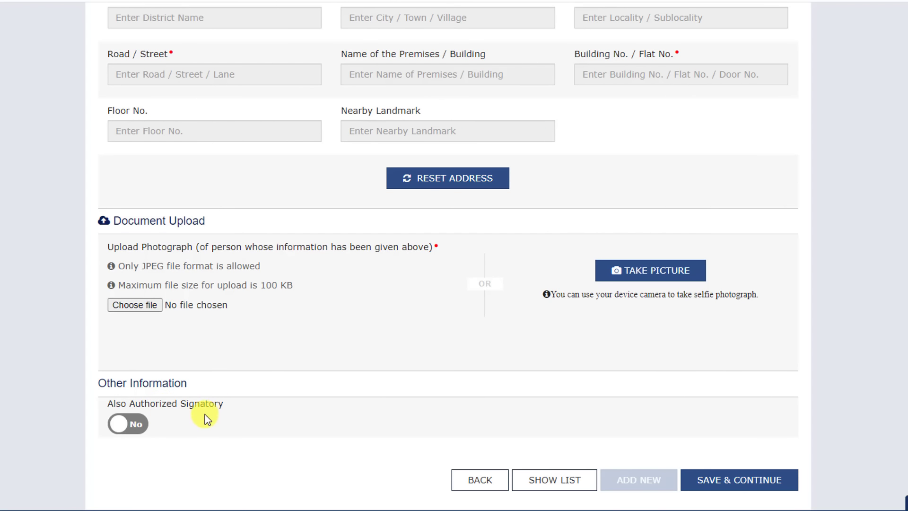
{"action": "left_click", "coordinate": [142, 432]}
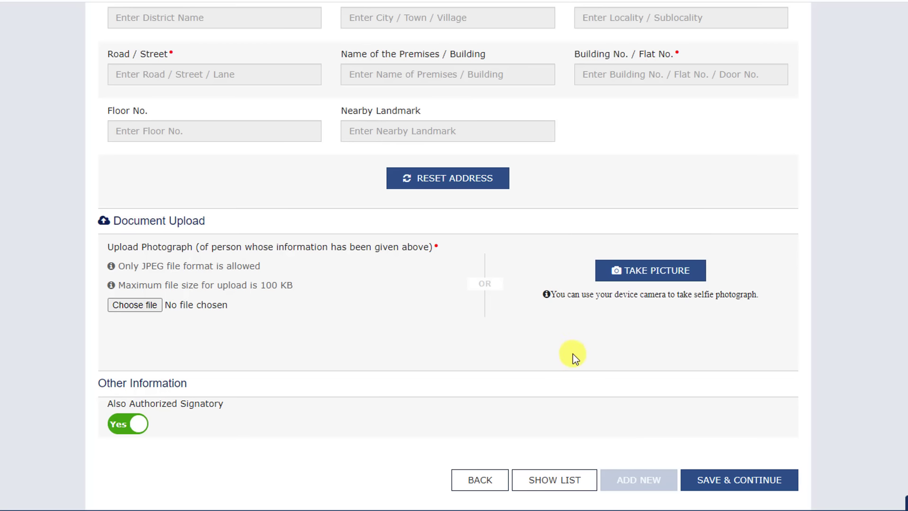
{"action": "left_click", "coordinate": [770, 473]}
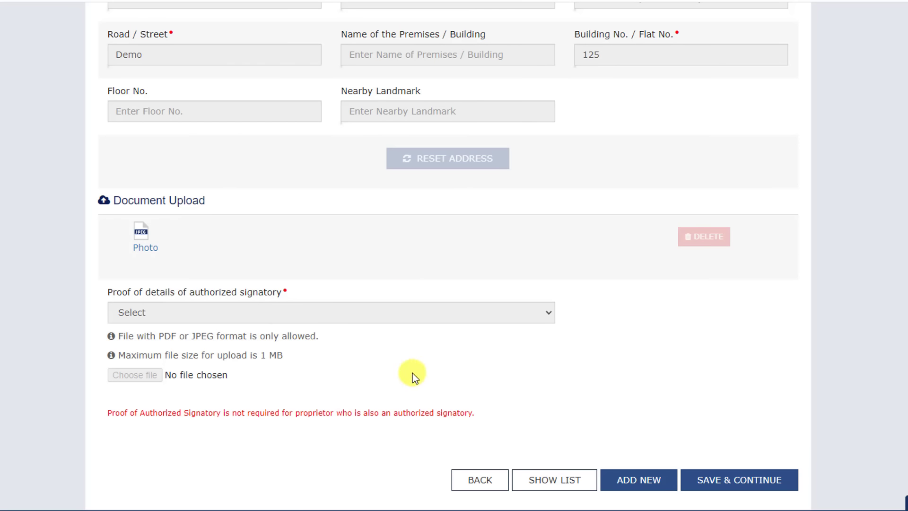
{"action": "left_click", "coordinate": [743, 480]}
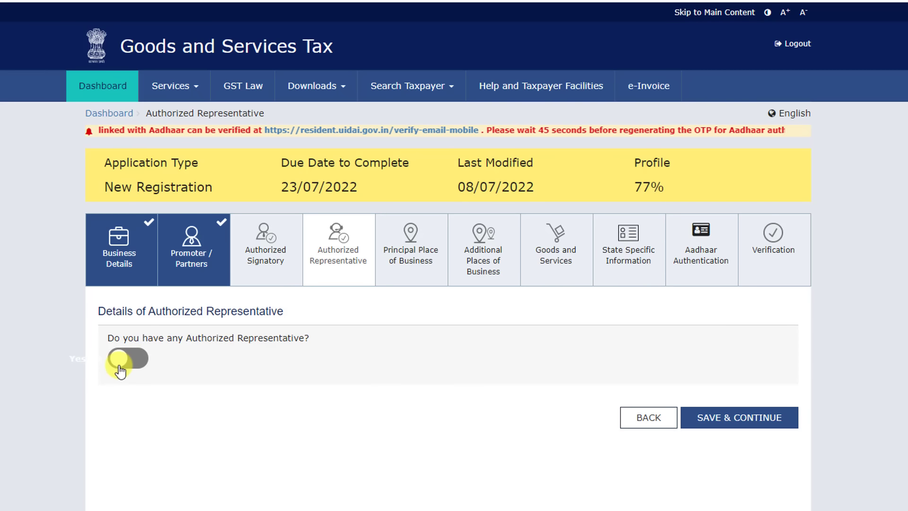
Skip the authorized representative and pin the principal place of business on Dehradun
{"action": "left_click", "coordinate": [751, 421]}
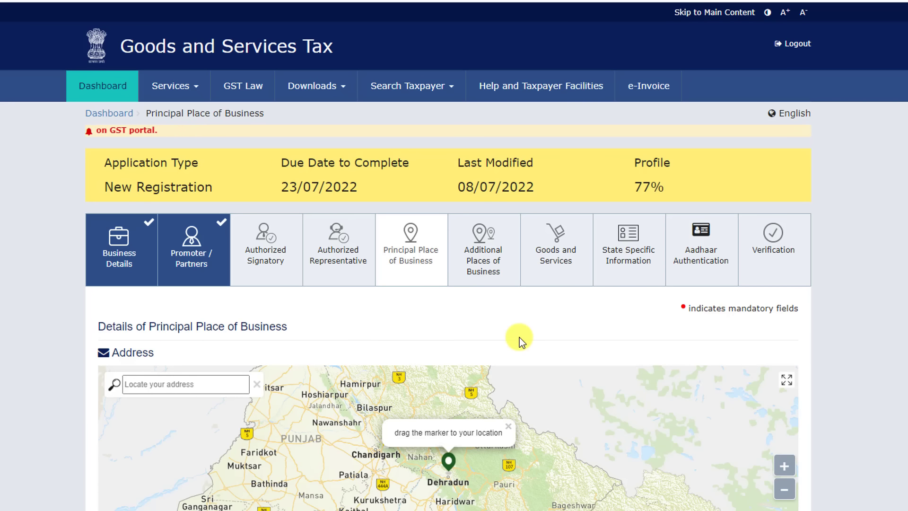
{"action": "scroll", "coordinate": [534, 307], "scroll_direction": "down", "scroll_amount": 3}
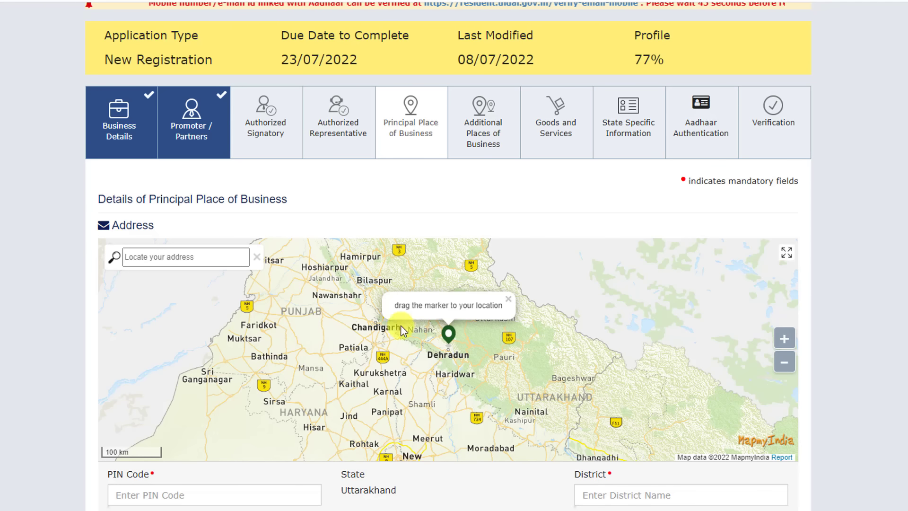
{"action": "left_click", "coordinate": [147, 257]}
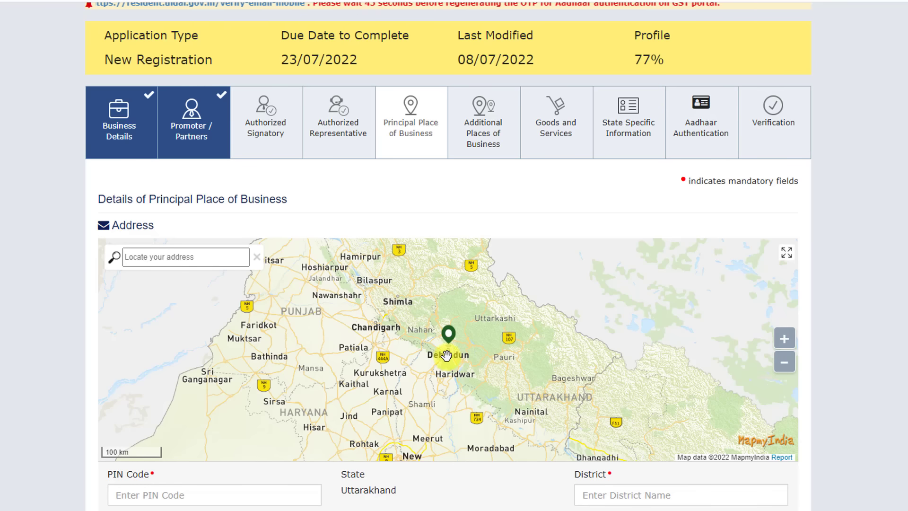
{"action": "mouse_move", "coordinate": [449, 335]}
{"action": "left_mouse_down"}
{"action": "mouse_move", "coordinate": [442, 326]}
{"action": "mouse_move", "coordinate": [452, 332]}
{"action": "left_mouse_up"}
{"action": "scroll", "coordinate": [366, 71], "scroll_direction": "down", "scroll_amount": 15}
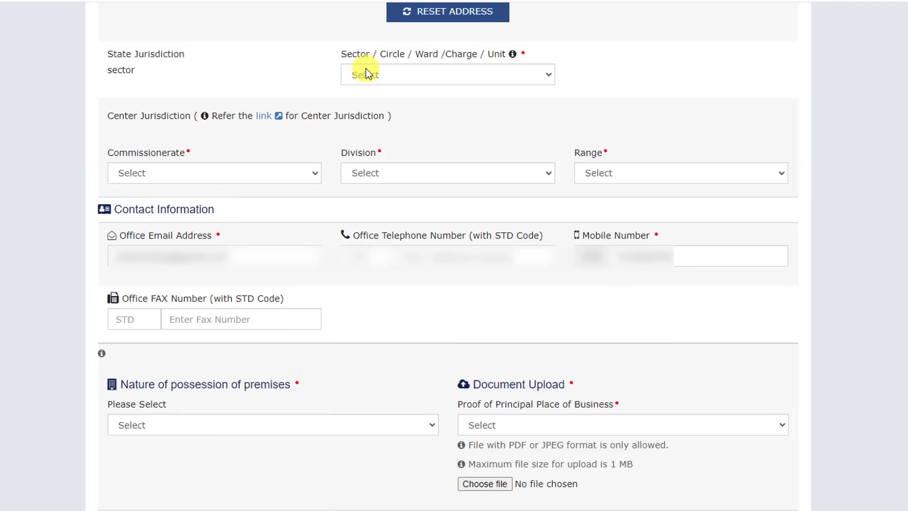
Select Dehradun - Sector 1 as the state jurisdiction sector
{"action": "left_click", "coordinate": [427, 75]}
{"action": "left_click", "coordinate": [430, 102]}
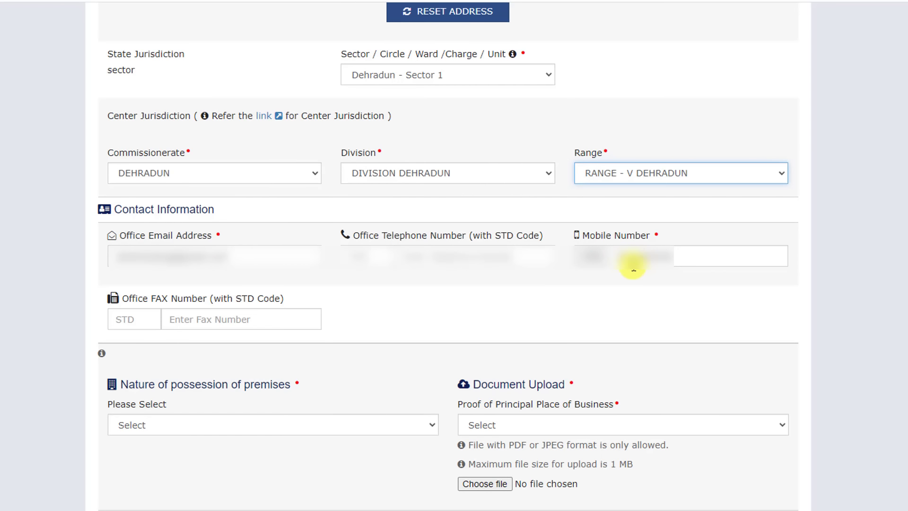
{"action": "scroll", "coordinate": [291, 169], "scroll_direction": "down", "scroll_amount": 5}
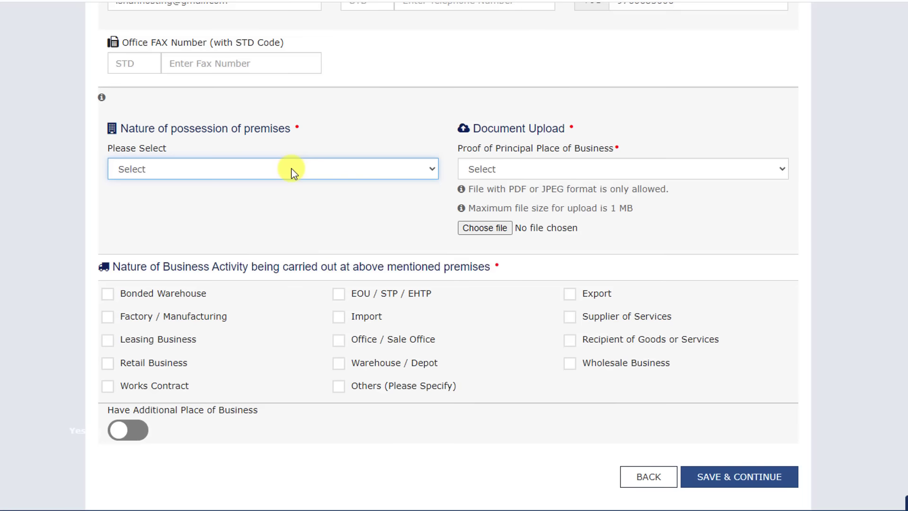
Mark the principal place as Rented with Rent / Lease agreement proof and Retail Business, then save
{"action": "left_click", "coordinate": [211, 167]}
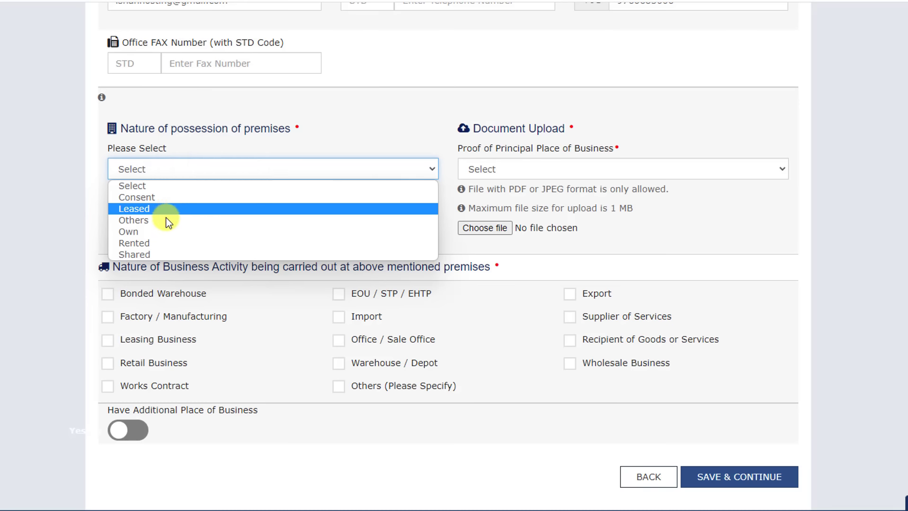
{"action": "left_click", "coordinate": [160, 242]}
{"action": "left_click", "coordinate": [577, 169]}
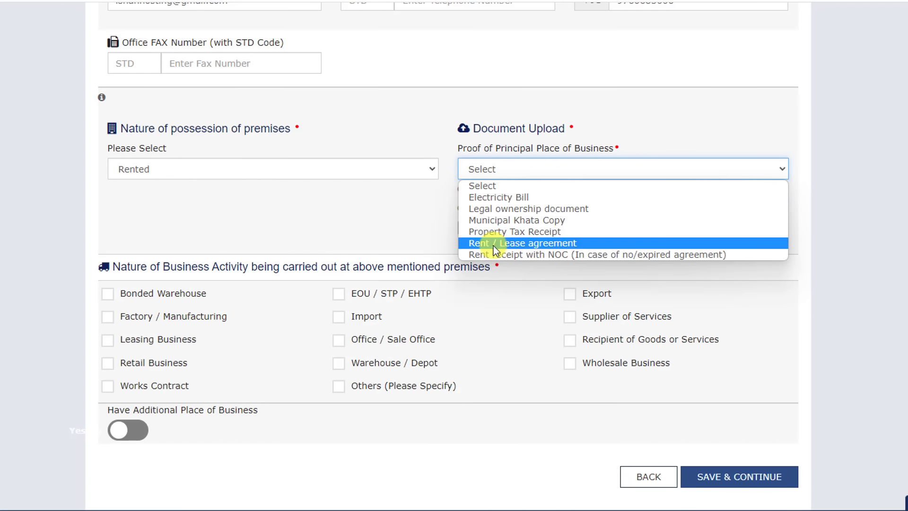
{"action": "left_click", "coordinate": [534, 244]}
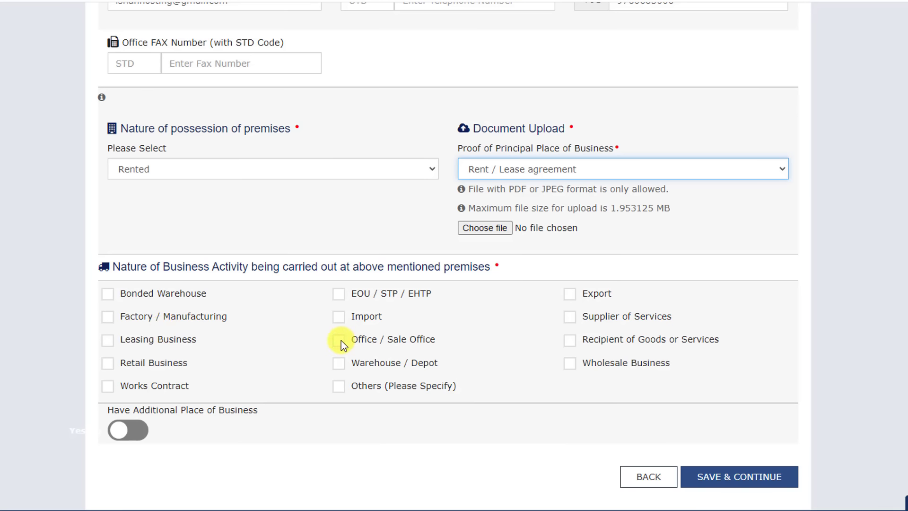
{"action": "left_click", "coordinate": [107, 363]}
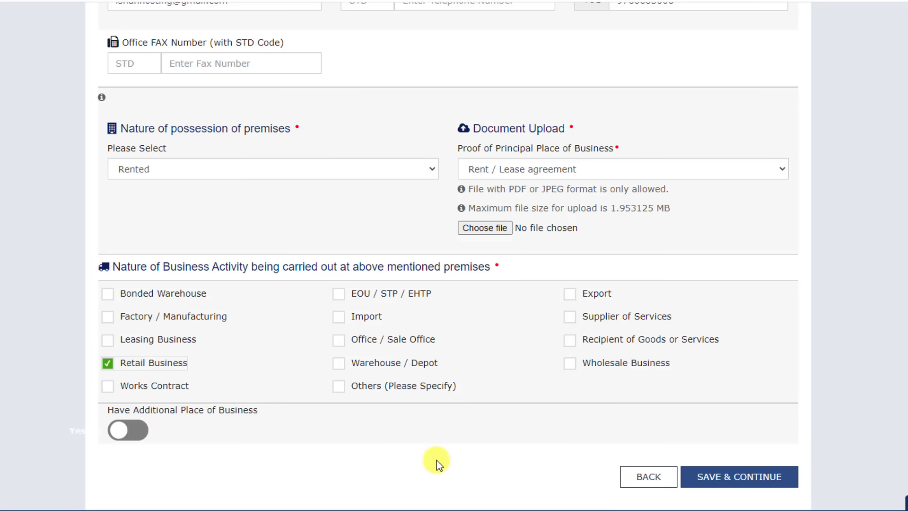
{"action": "left_click", "coordinate": [760, 479]}
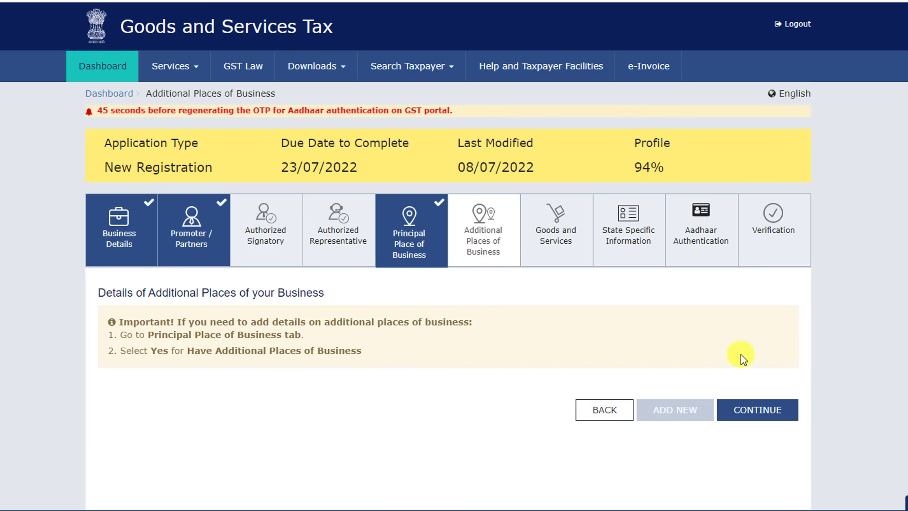
Search 'consul' and add service 998313, IT consulting and support services, then view the Goods details
{"action": "left_click", "coordinate": [763, 409]}
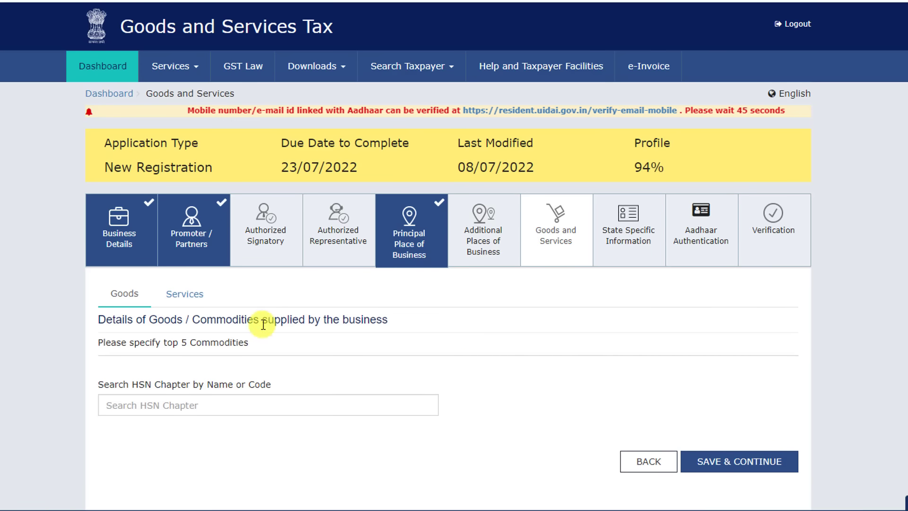
{"action": "left_click", "coordinate": [185, 295]}
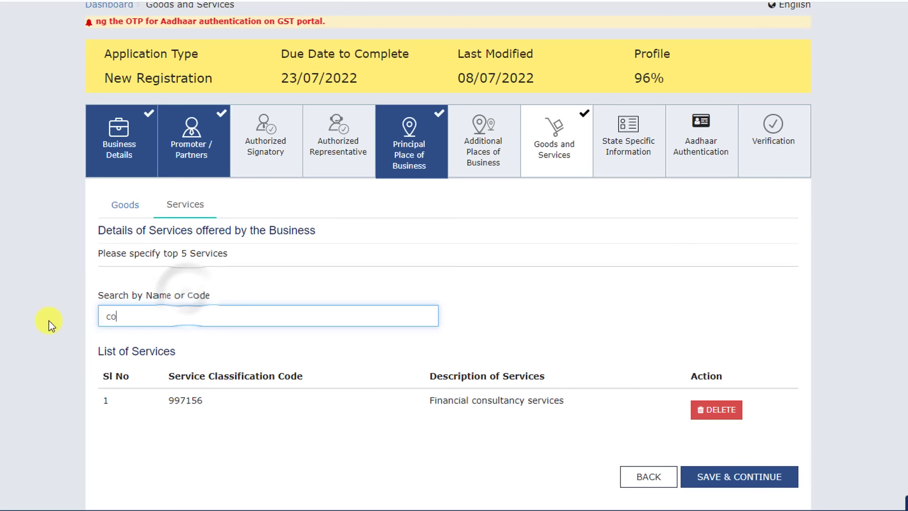
{"action": "type", "text": "nsul"}
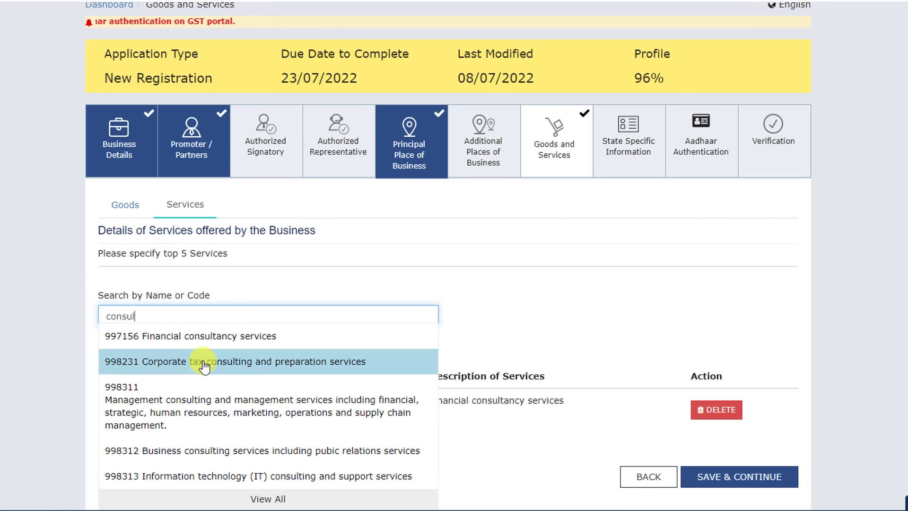
{"action": "left_click", "coordinate": [203, 477]}
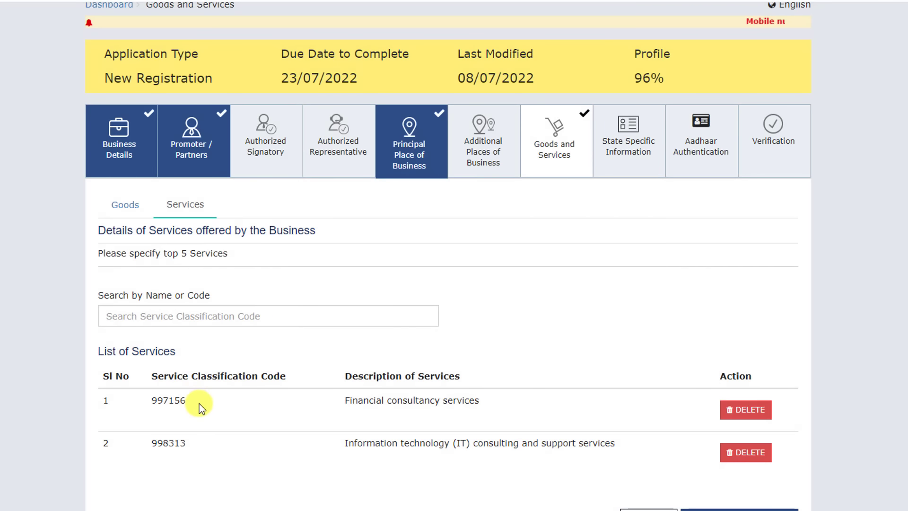
{"action": "left_click_drag", "start_coordinate": [199, 403], "coordinate": [152, 401]}
{"action": "scroll", "coordinate": [280, 254], "scroll_direction": "down", "scroll_amount": 1}
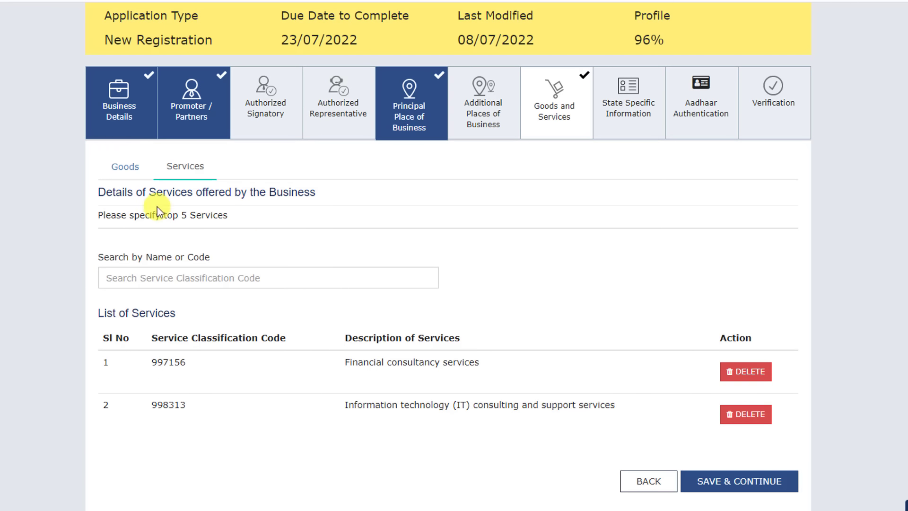
{"action": "left_click", "coordinate": [129, 174]}
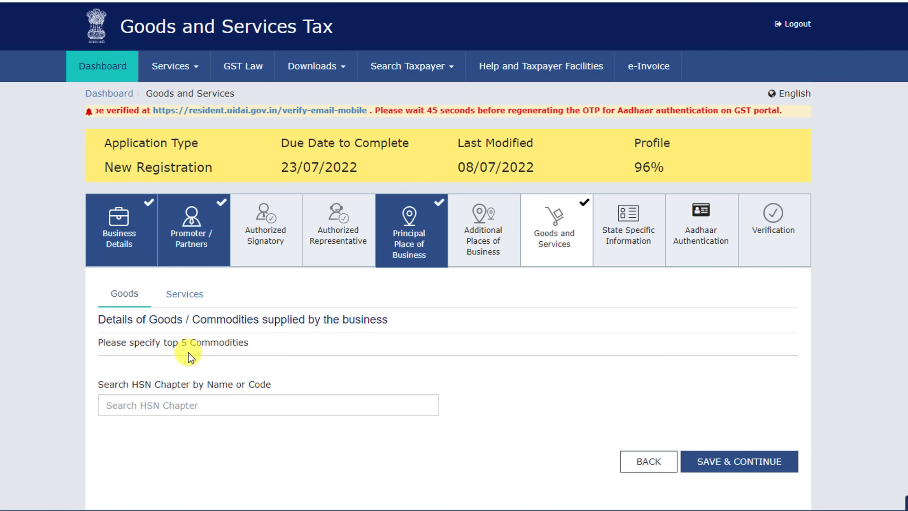
Search HSN for 'shoes' without choosing one, then save Goods and Services and continue
{"action": "left_click", "coordinate": [284, 405]}
{"action": "type", "text": "shoes"}
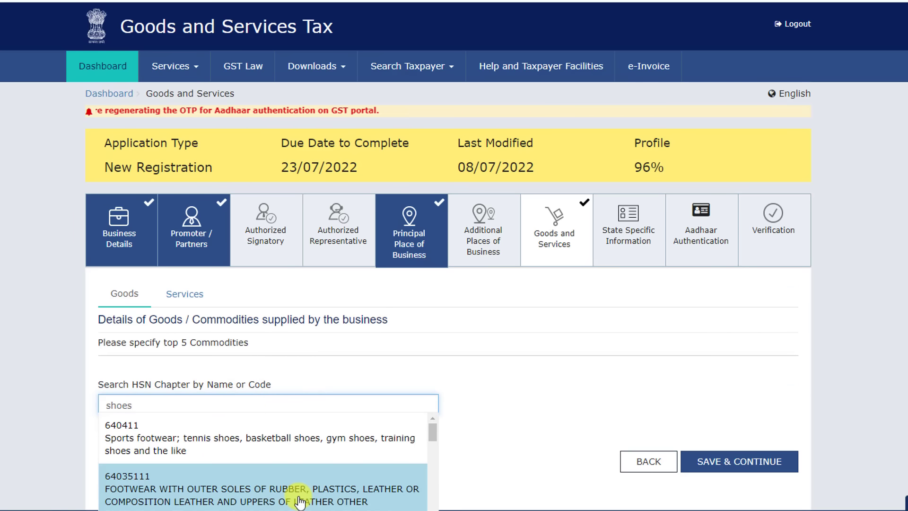
{"action": "scroll", "coordinate": [296, 487], "scroll_direction": "down", "scroll_amount": 2}
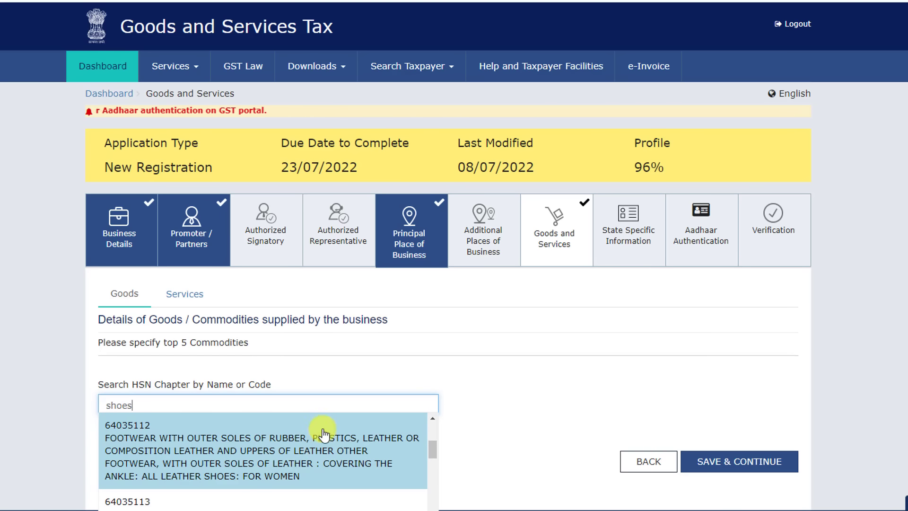
{"action": "left_click", "coordinate": [494, 415]}
{"action": "left_click", "coordinate": [185, 294]}
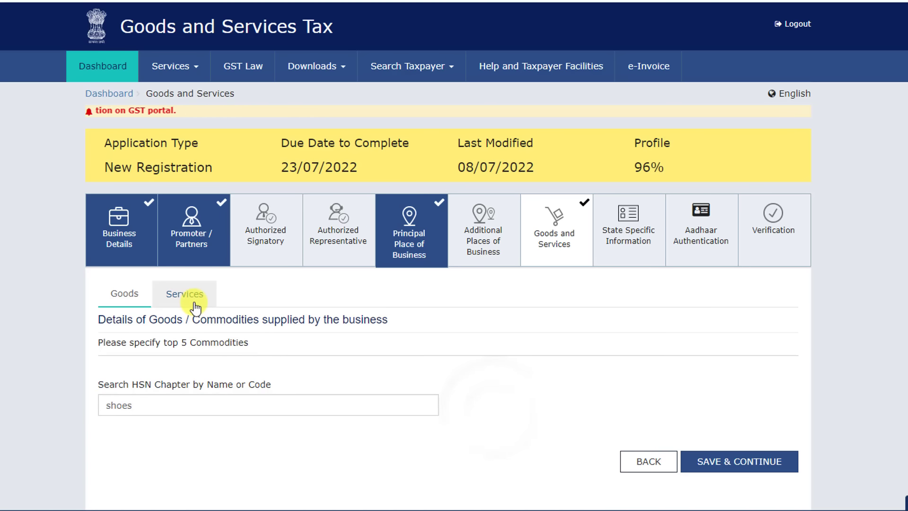
{"action": "scroll", "coordinate": [574, 472], "scroll_direction": "down", "scroll_amount": 3}
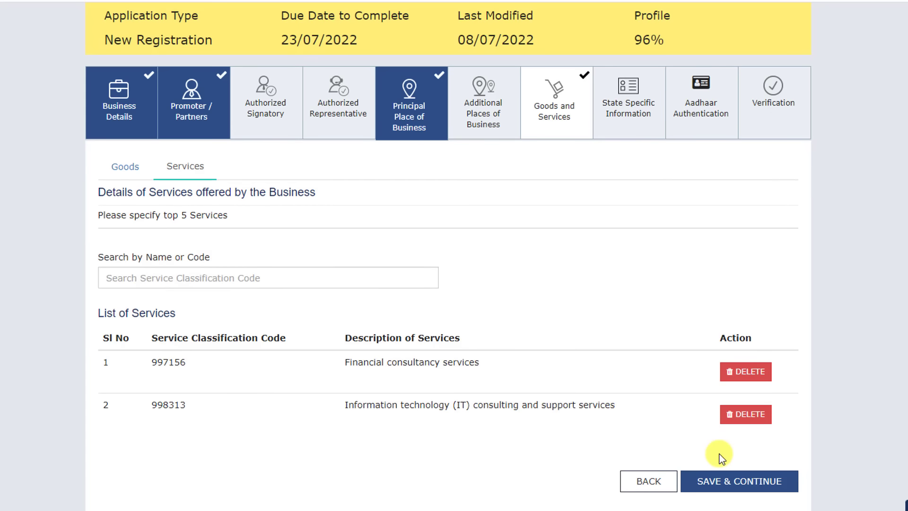
{"action": "left_click", "coordinate": [754, 469]}
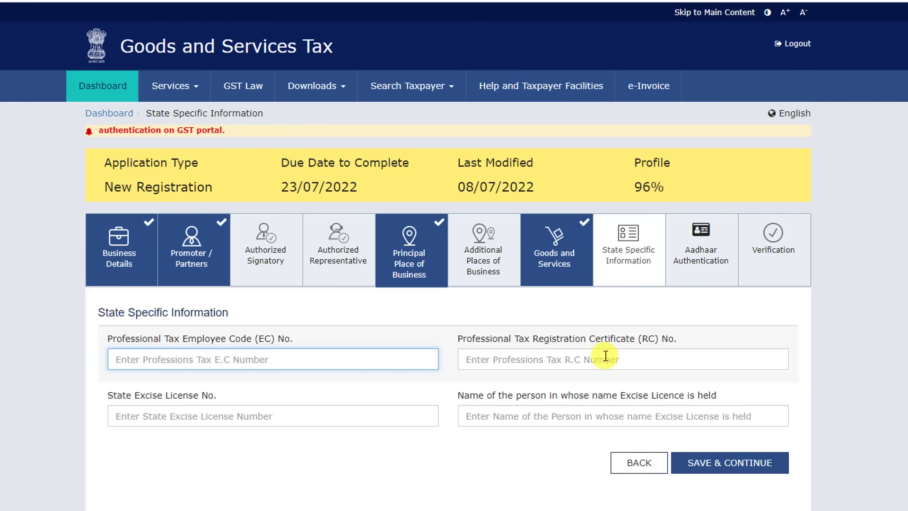
Save the State Specific Information form with all fields left blank
{"action": "left_click", "coordinate": [736, 469]}
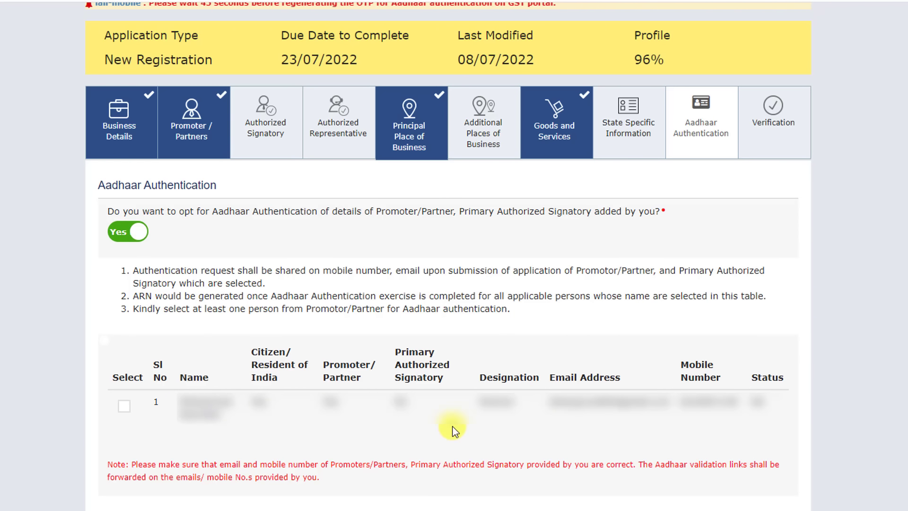
Select the promoter in row 1 for Aadhaar authentication
{"action": "left_click", "coordinate": [125, 407]}
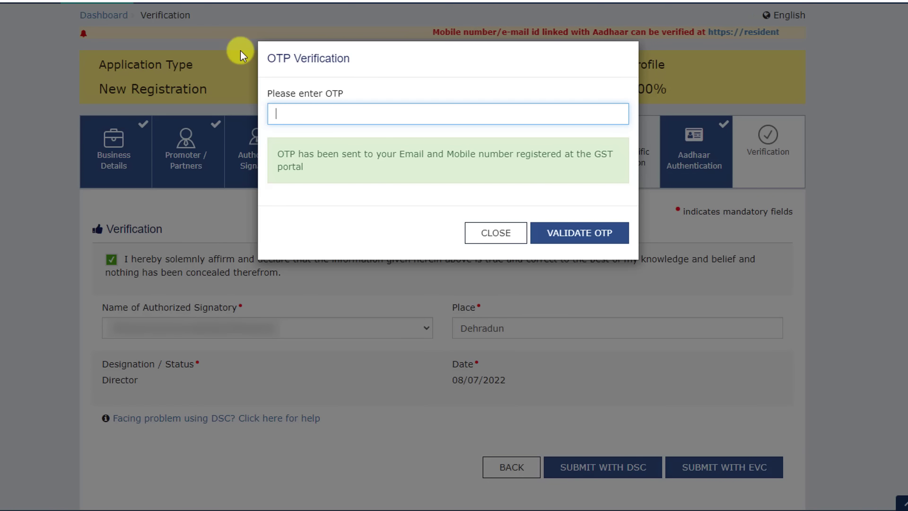
Enter the submission OTP in the OTP Verification dialog
{"action": "type", "text": "11"}
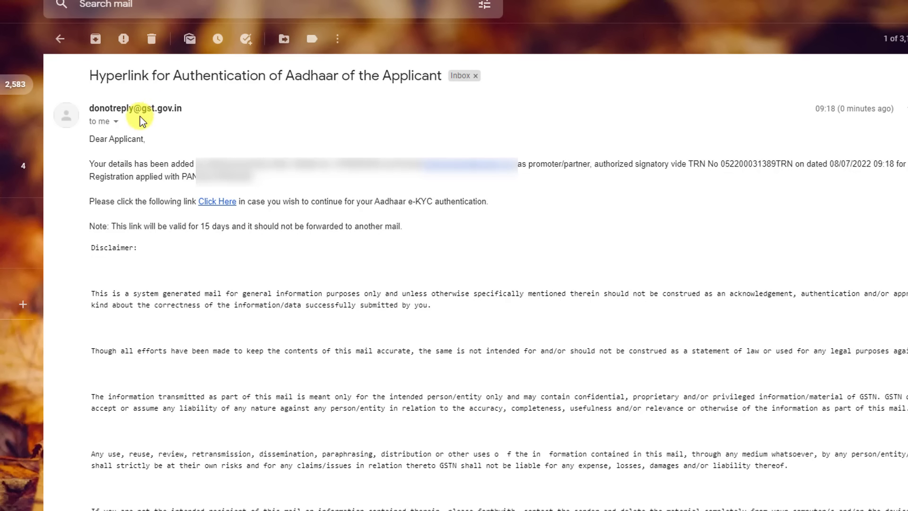
Open the Aadhaar e-KYC link from the gst.gov.in email and give consent
{"action": "left_click_drag", "start_coordinate": [143, 110], "coordinate": [183, 107]}
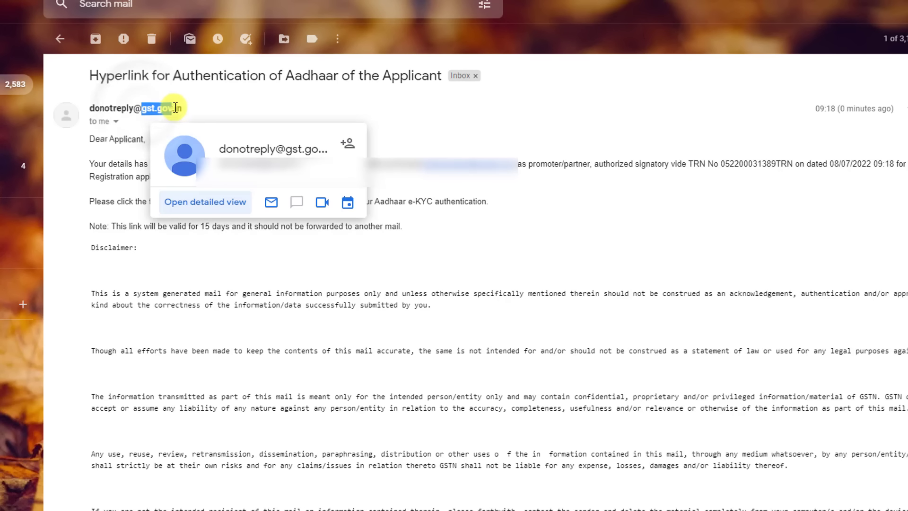
{"action": "left_click", "coordinate": [207, 100]}
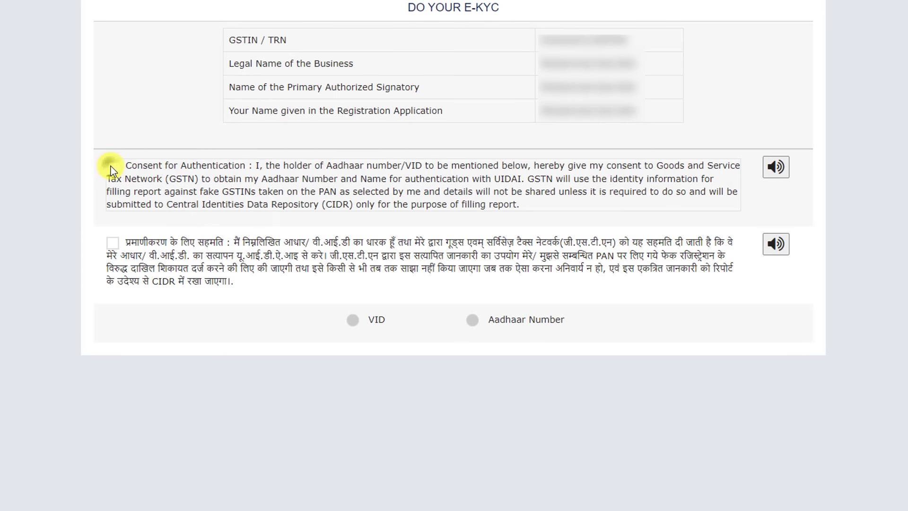
{"action": "left_click", "coordinate": [112, 166]}
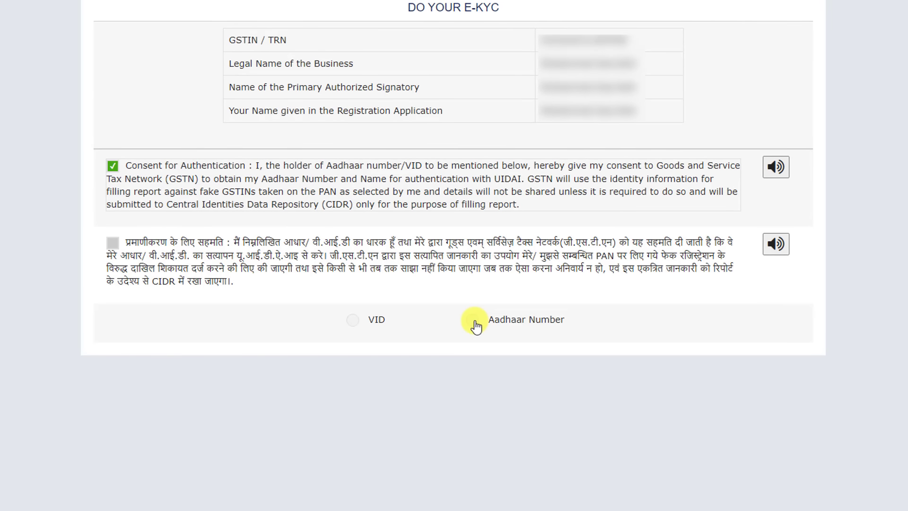
Verify e-KYC using the Aadhaar number and acknowledge the success message
{"action": "left_click", "coordinate": [473, 321]}
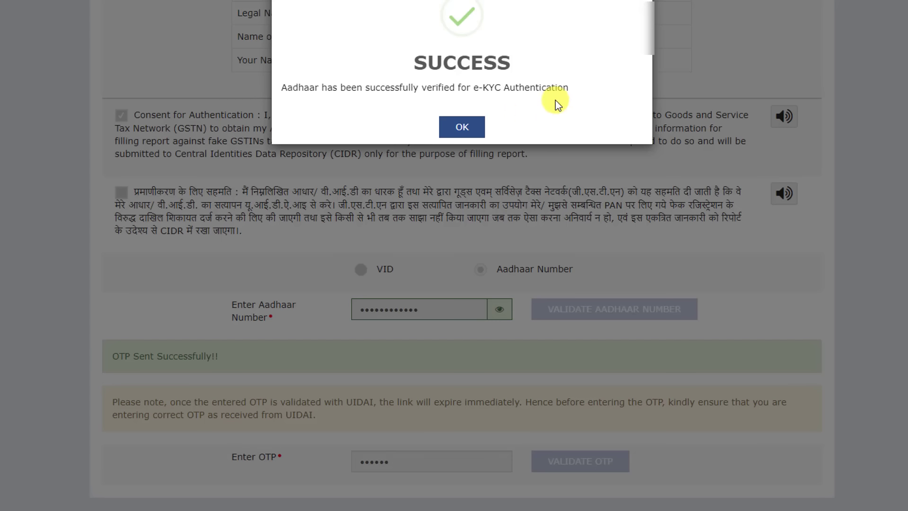
{"action": "left_click", "coordinate": [482, 124]}
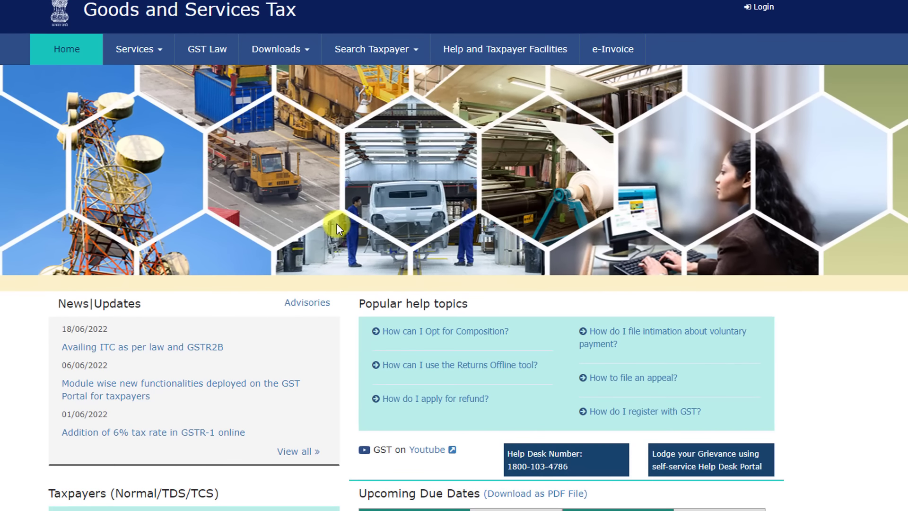
Go to Services > Registration > Track Application Status
{"action": "left_click", "coordinate": [152, 56]}
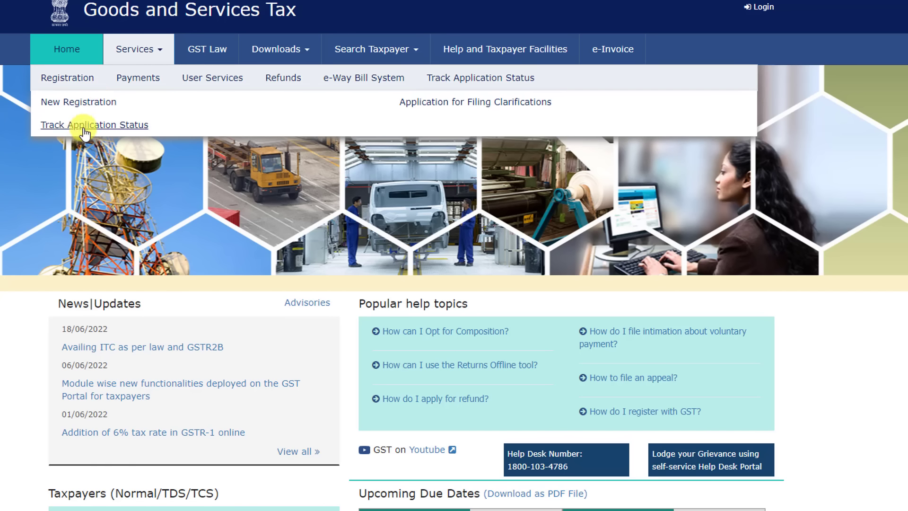
{"action": "left_click", "coordinate": [86, 127]}
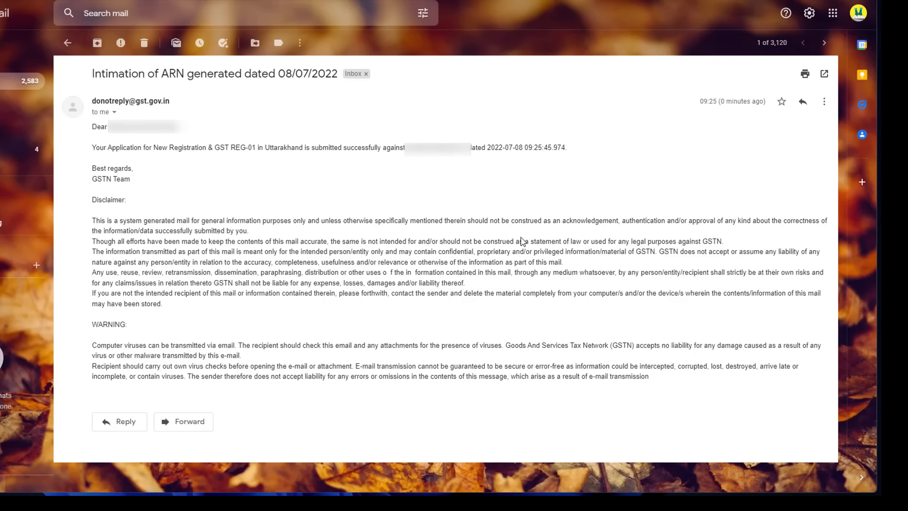
Select the ARN in the intimation email to copy it
{"action": "left_click_drag", "start_coordinate": [406, 148], "coordinate": [467, 147]}
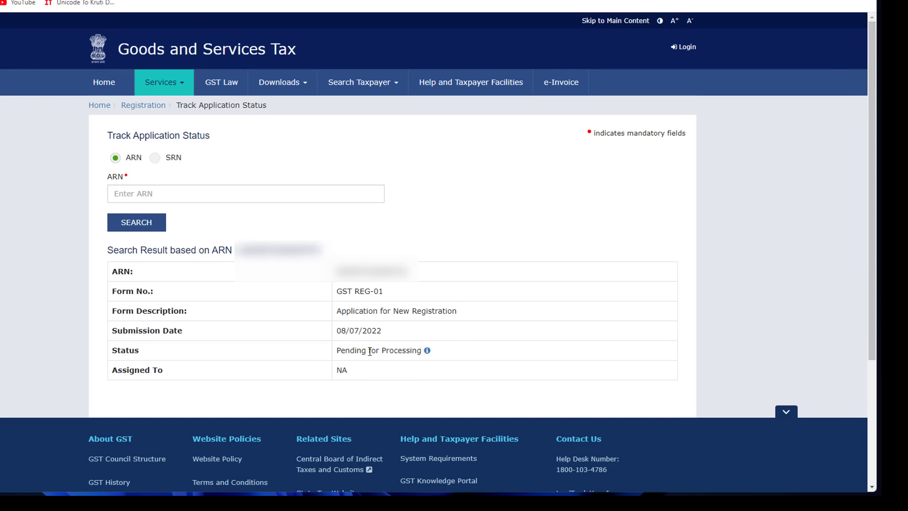
Read the status legend explaining 'Pending for Processing' for the GST REG-01 application, then go to Login
{"action": "left_click_drag", "start_coordinate": [340, 351], "coordinate": [389, 359]}
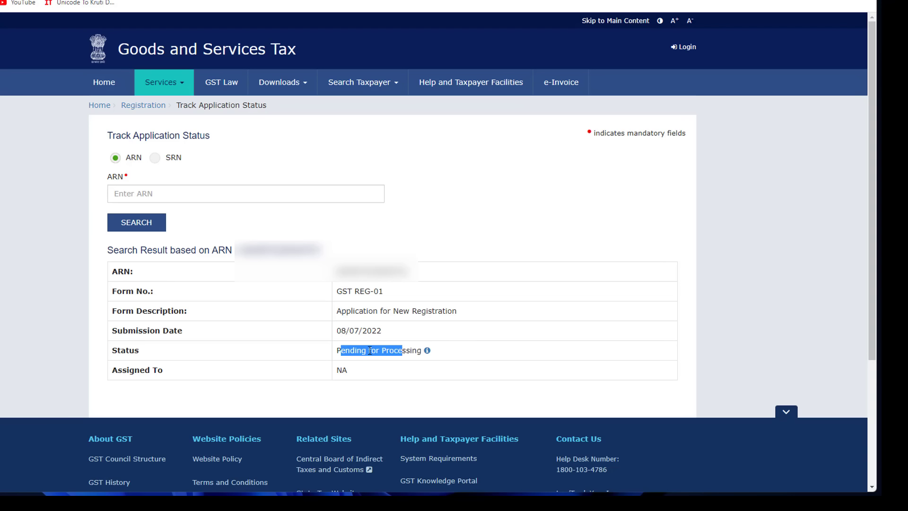
{"action": "left_click", "coordinate": [428, 351]}
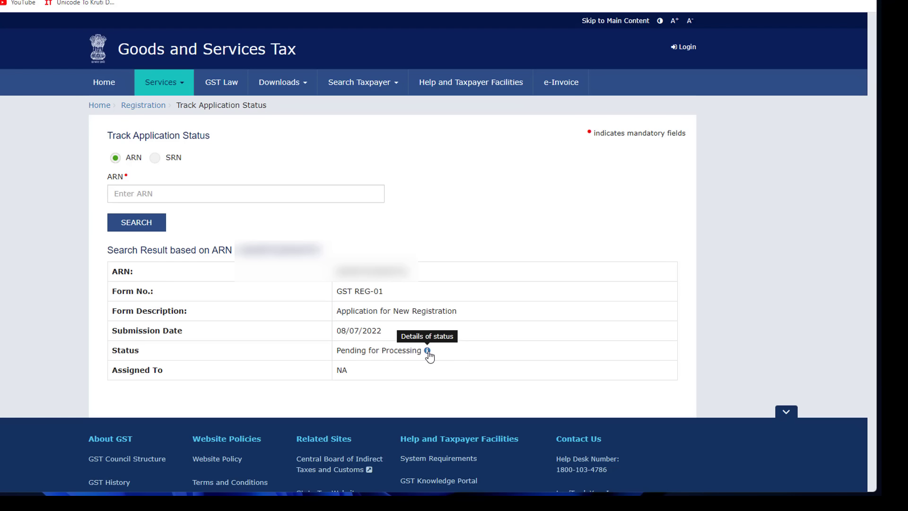
{"action": "left_click_drag", "start_coordinate": [306, 204], "coordinate": [540, 204]}
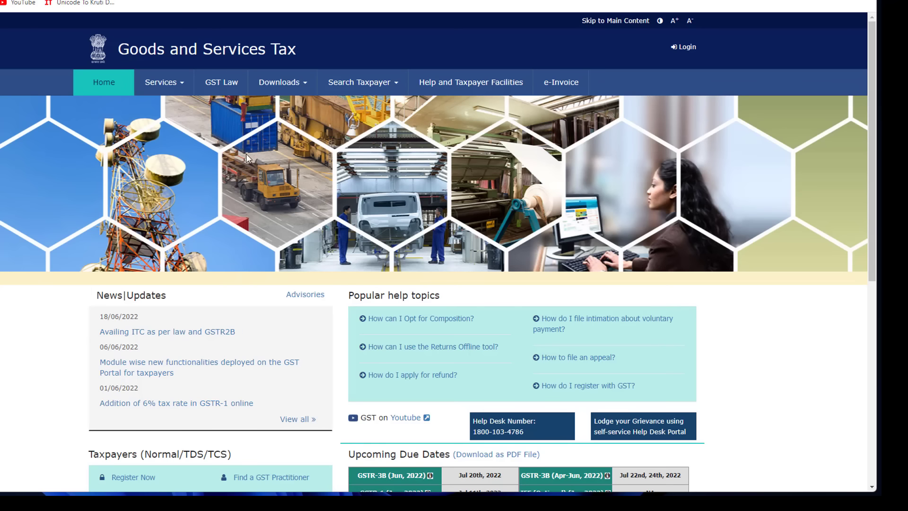
{"action": "left_click", "coordinate": [684, 48]}
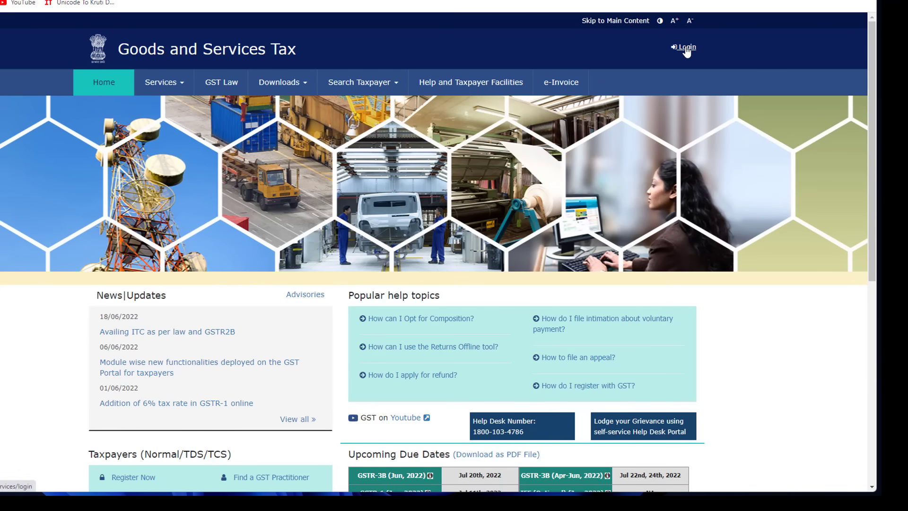